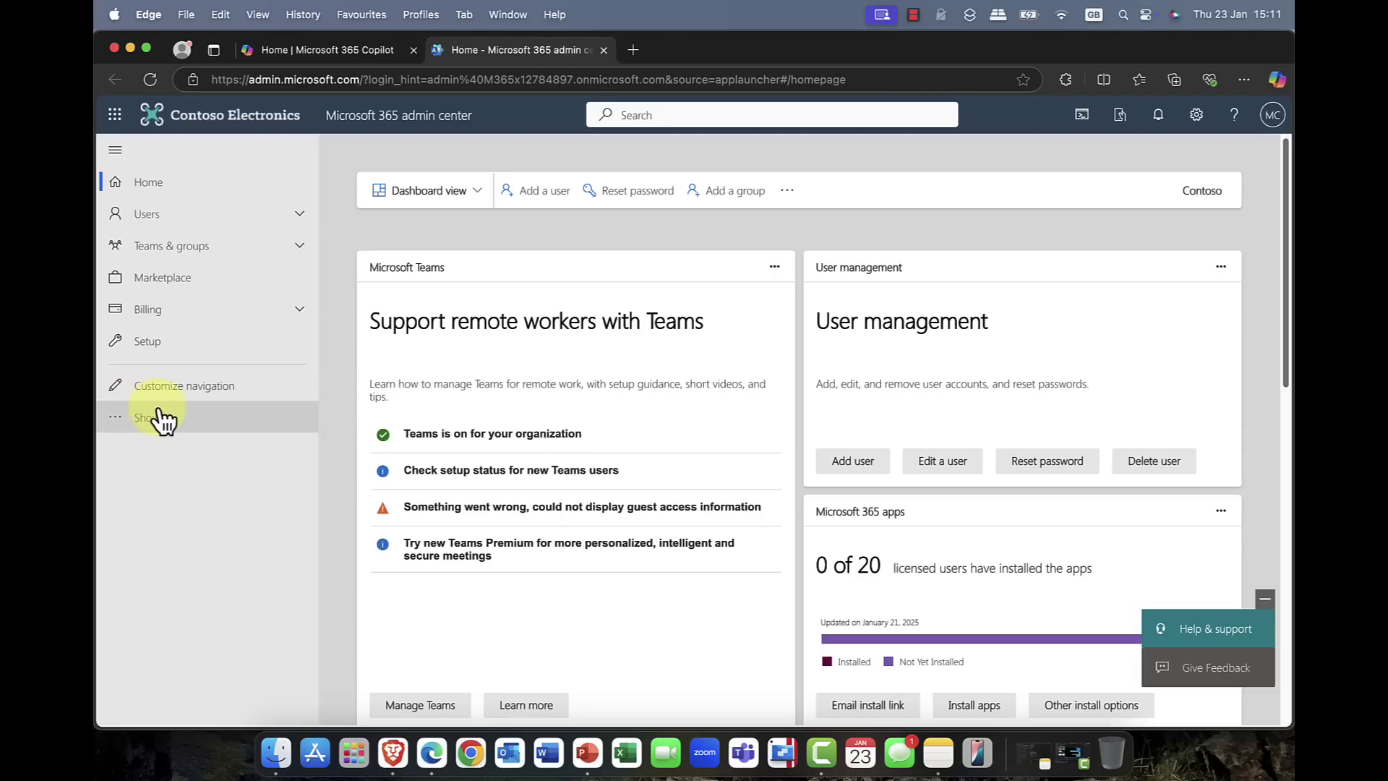
Expand the full admin navigation with Show all and open the All admin centers page.
{"action": "left_click", "coordinate": [191, 426]}
{"action": "scroll", "coordinate": [199, 430], "scroll_direction": "down", "scroll_amount": 5}
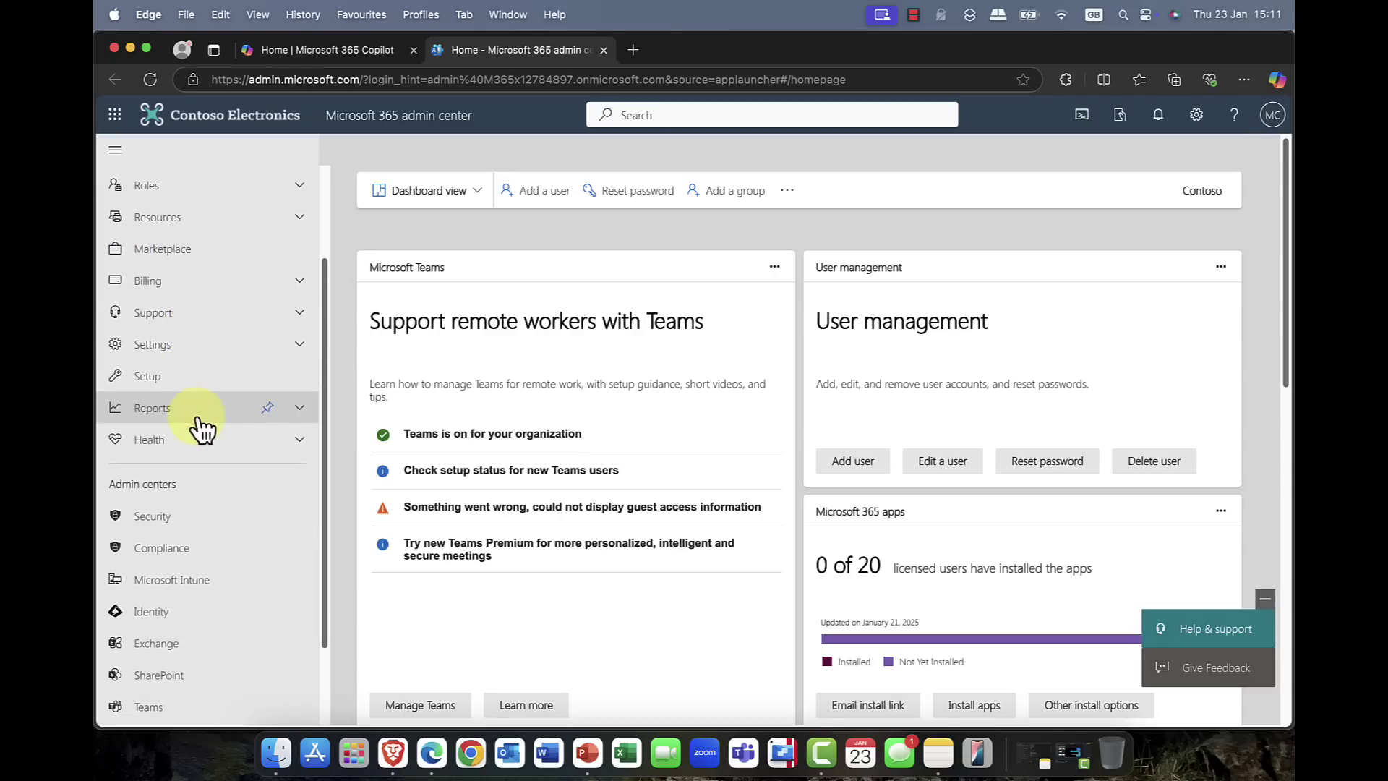
{"action": "scroll", "coordinate": [206, 371], "scroll_direction": "up", "scroll_amount": 1}
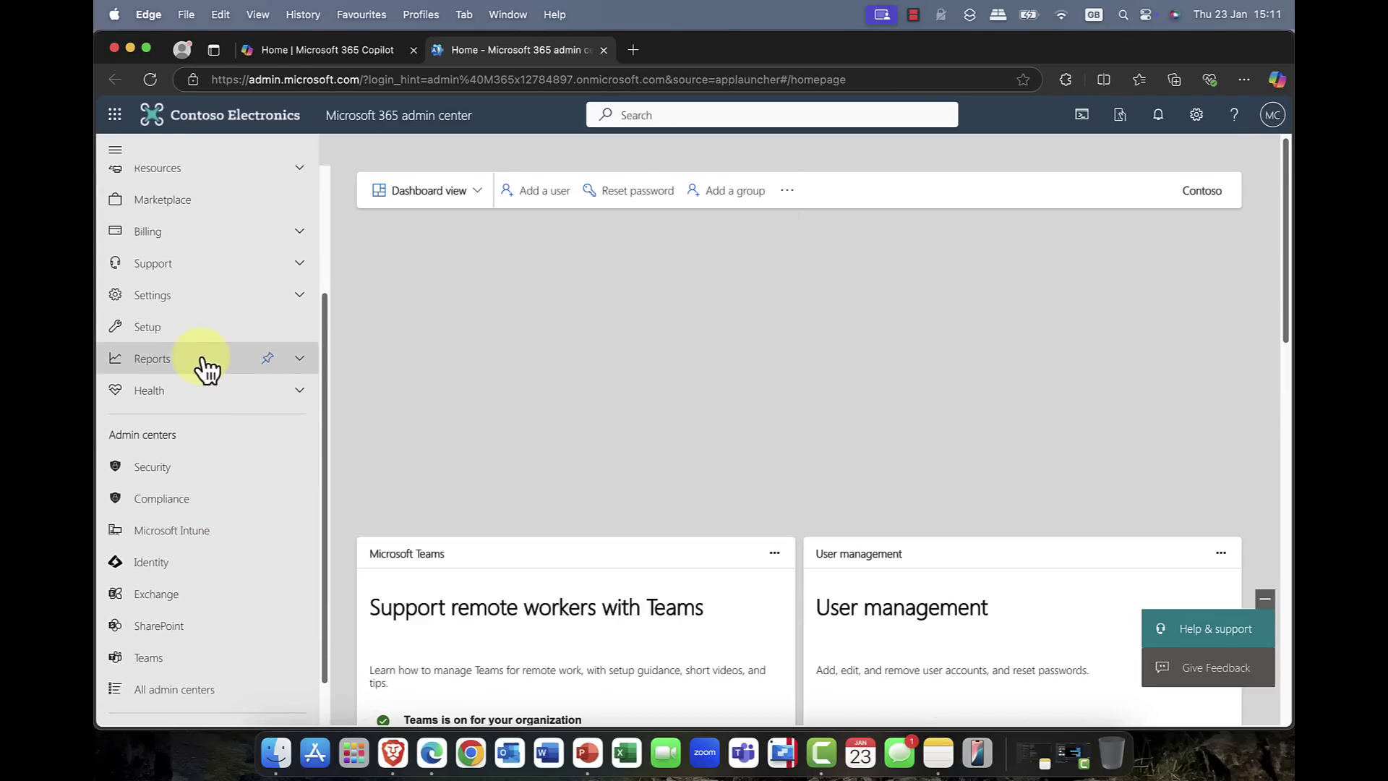
{"action": "scroll", "coordinate": [199, 434], "scroll_direction": "down", "scroll_amount": 1}
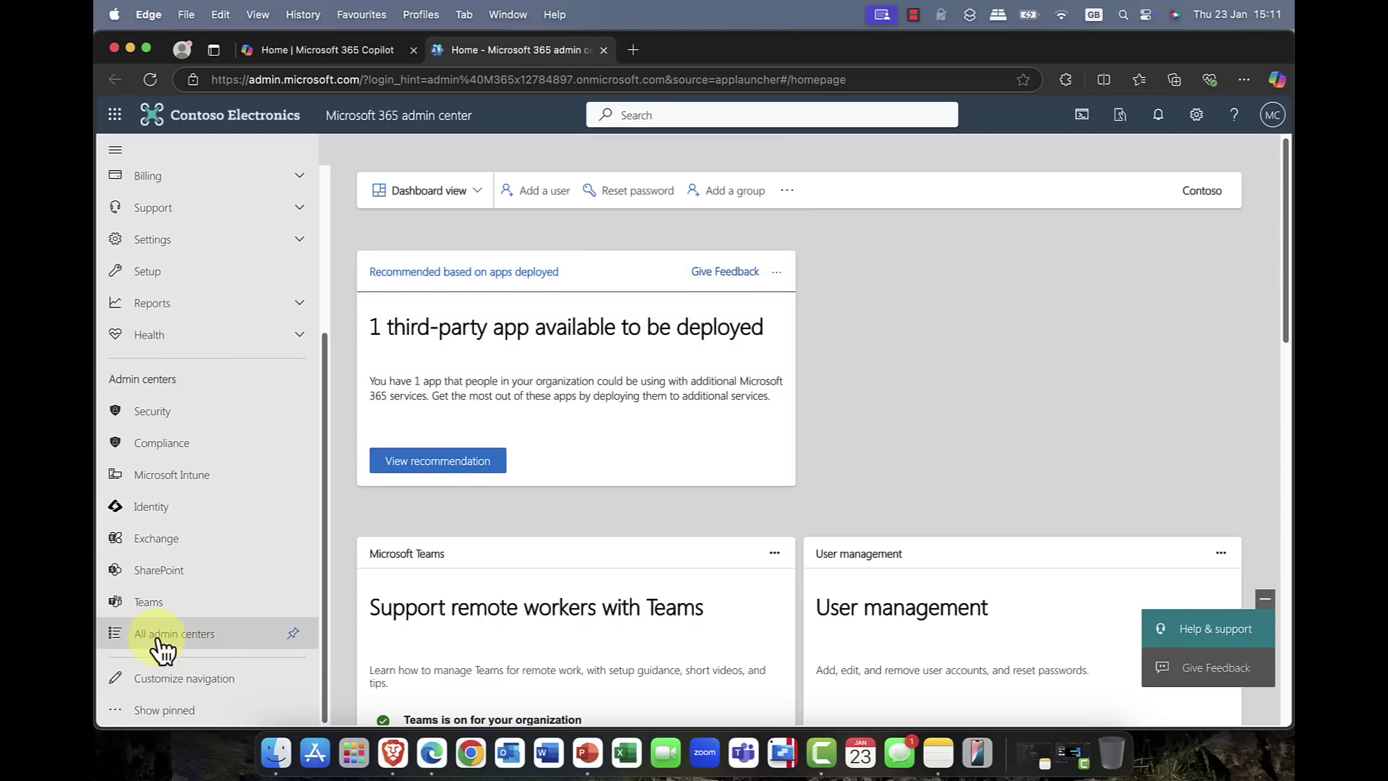
{"action": "left_click", "coordinate": [186, 643]}
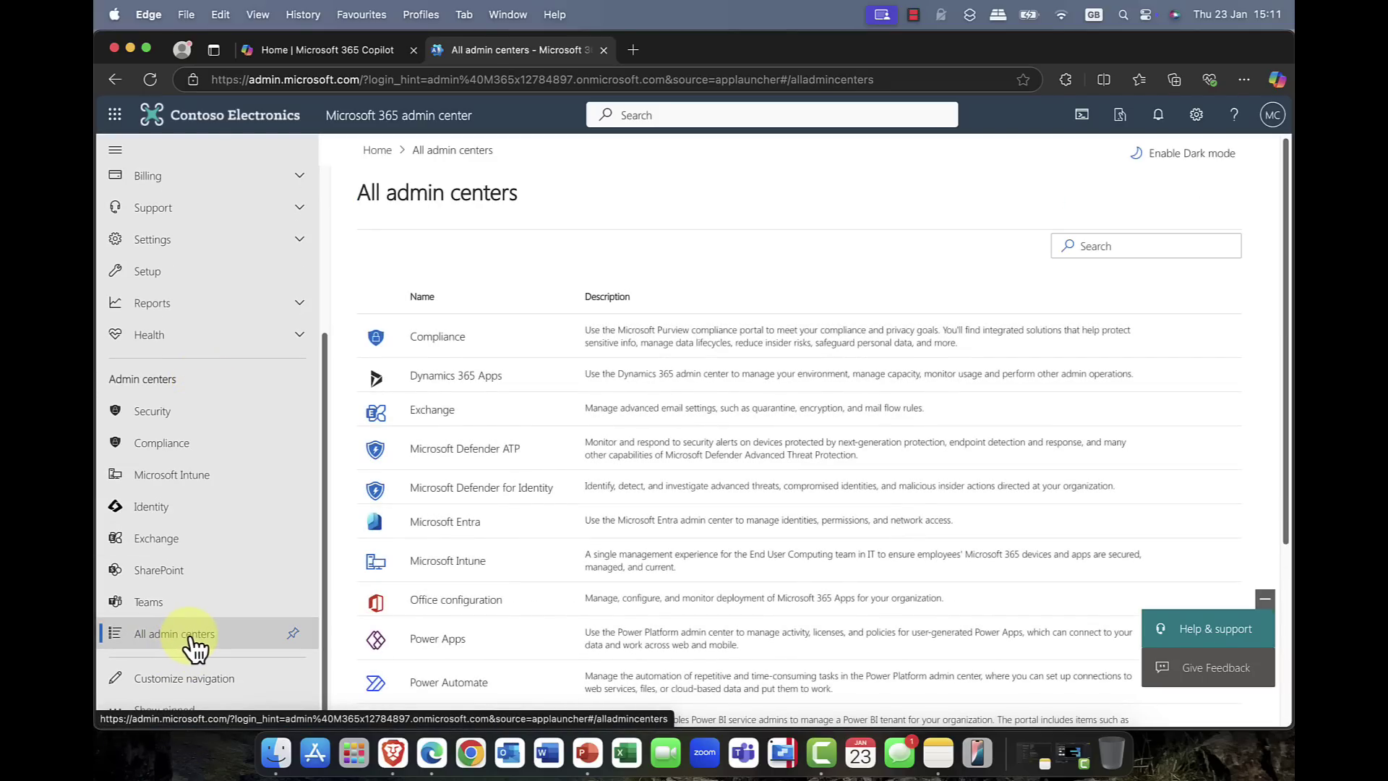
In Office configuration, enable cloud update, then go to Customization > Policy Management.
{"action": "left_click", "coordinate": [455, 600]}
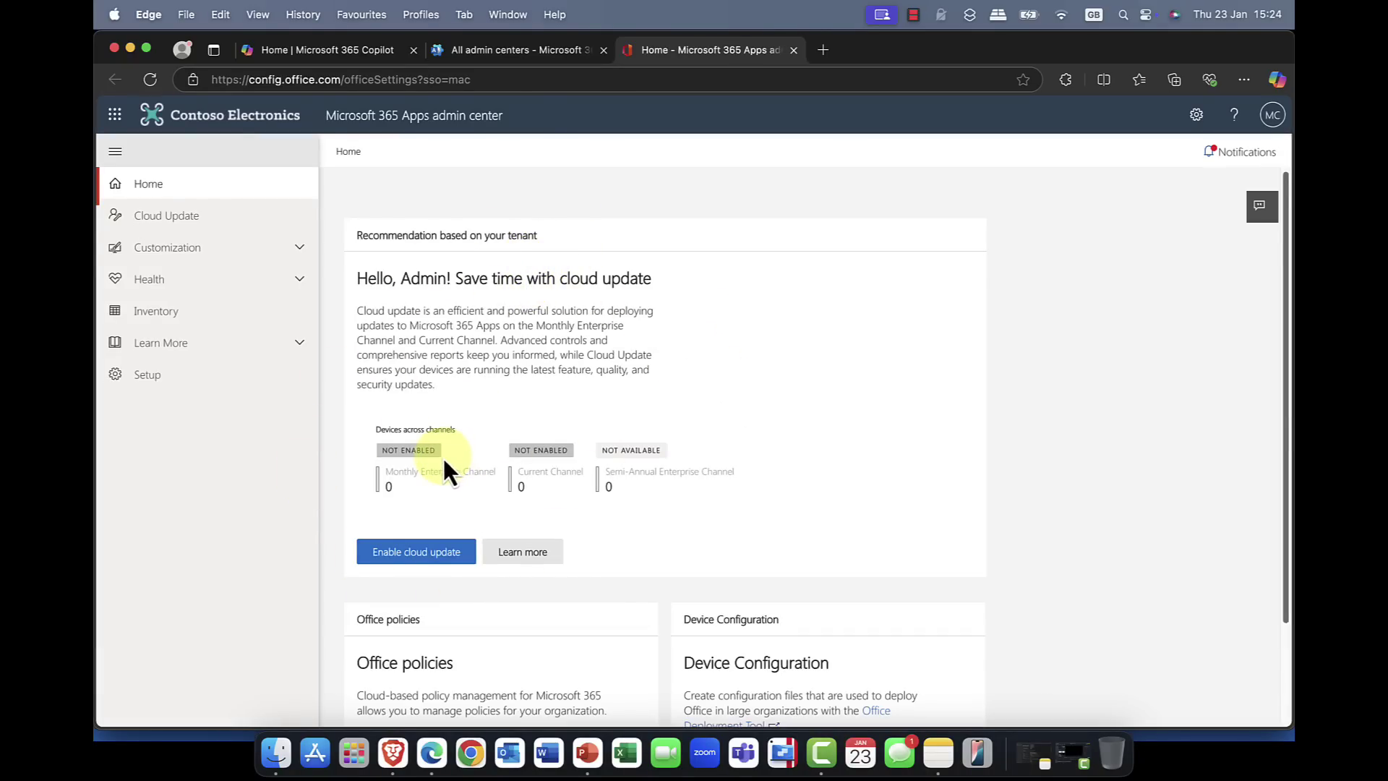
{"action": "left_click", "coordinate": [423, 557]}
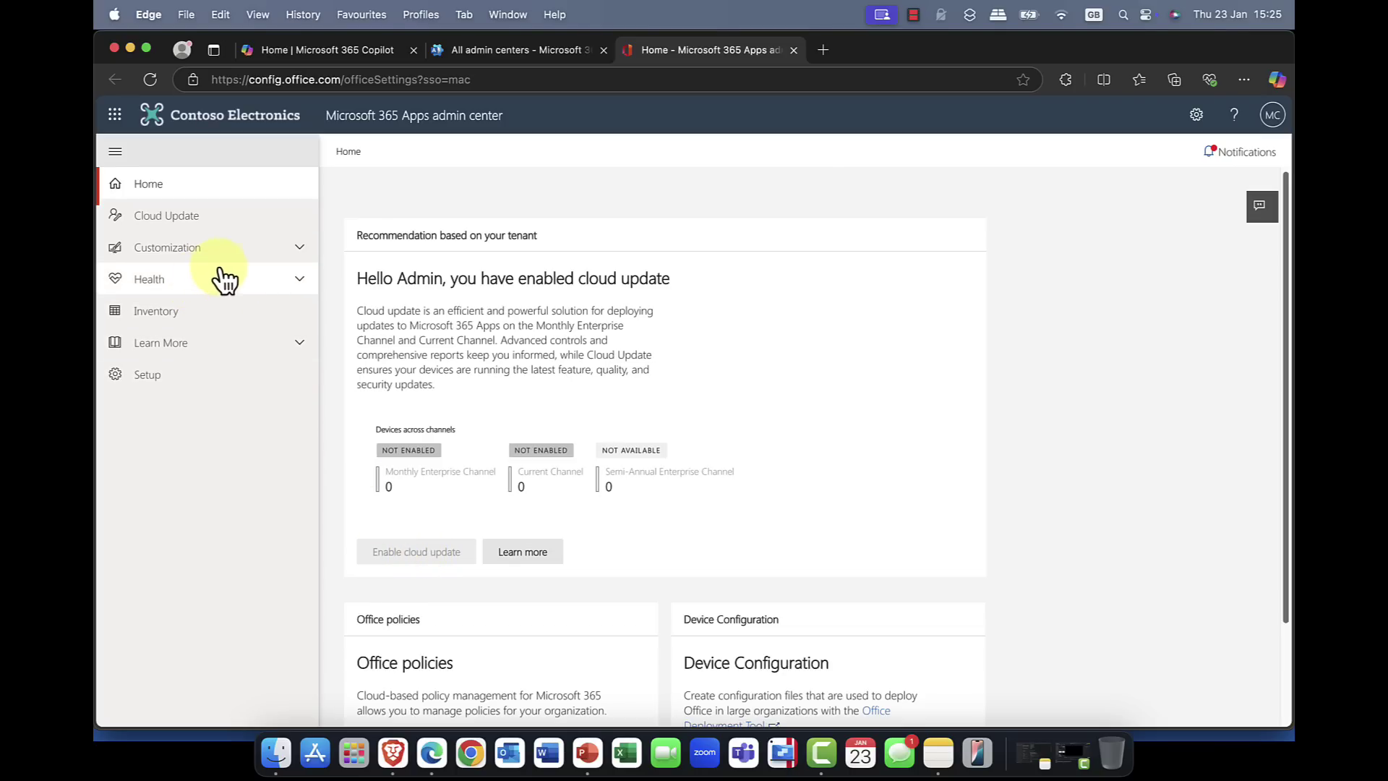
{"action": "left_click", "coordinate": [299, 252]}
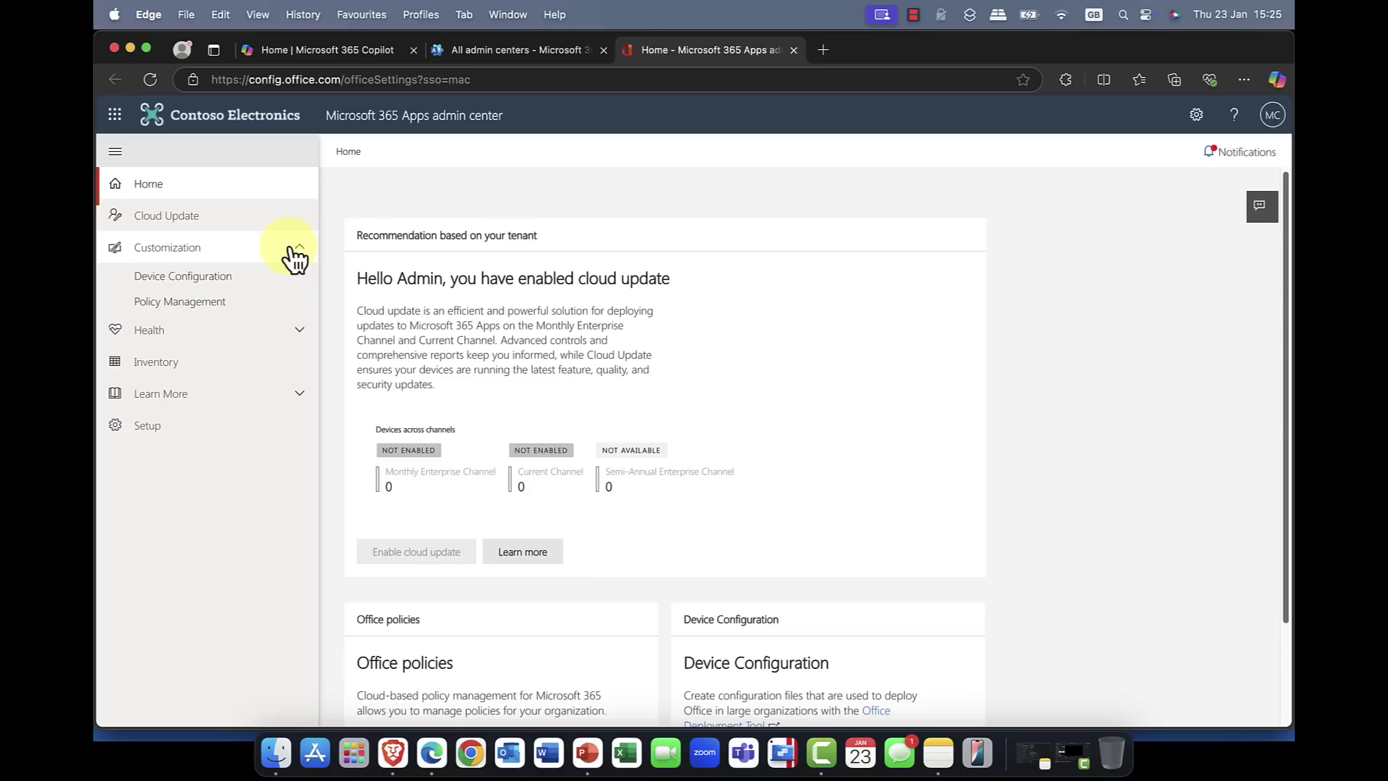
{"action": "left_click", "coordinate": [156, 311]}
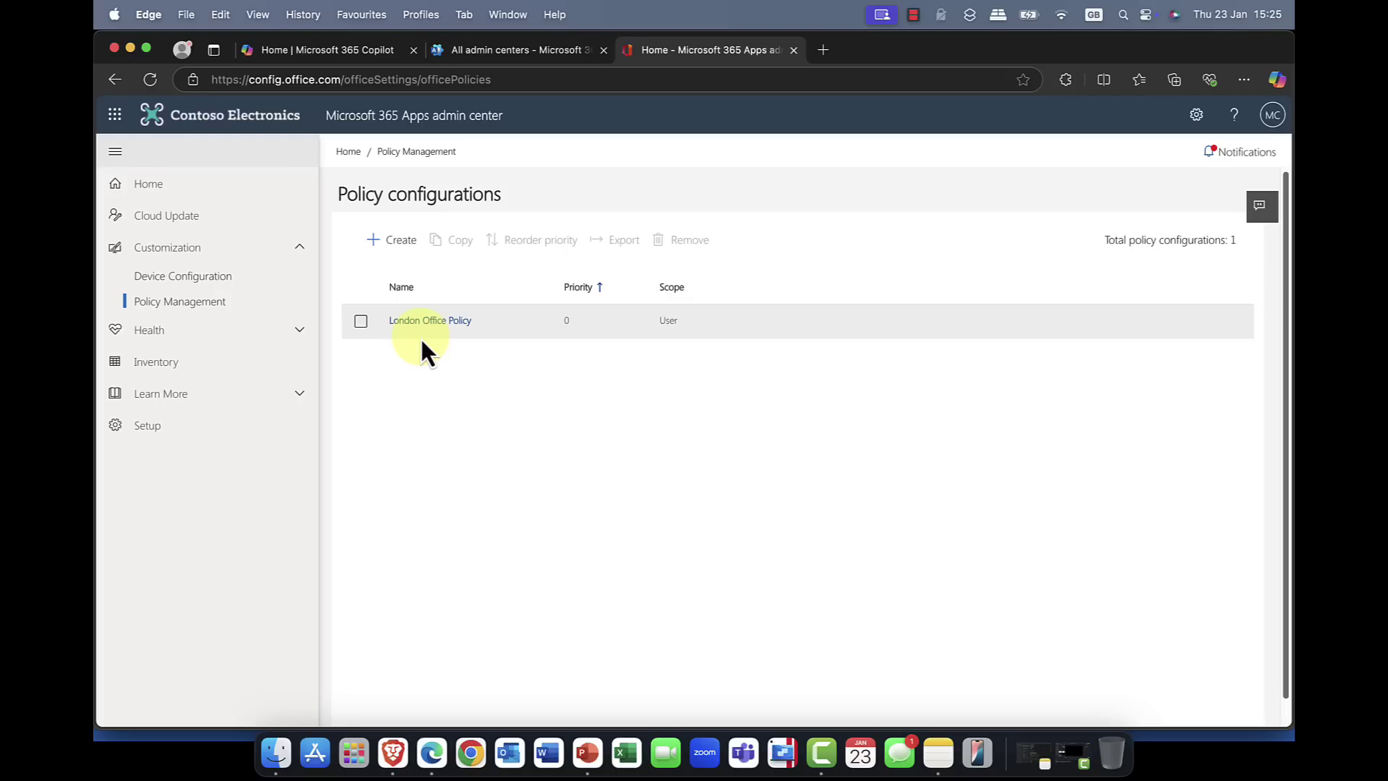
Browse the Standard and Modern Apps deployment configurations, then return to the empty My configurations list.
{"action": "left_click", "coordinate": [154, 285]}
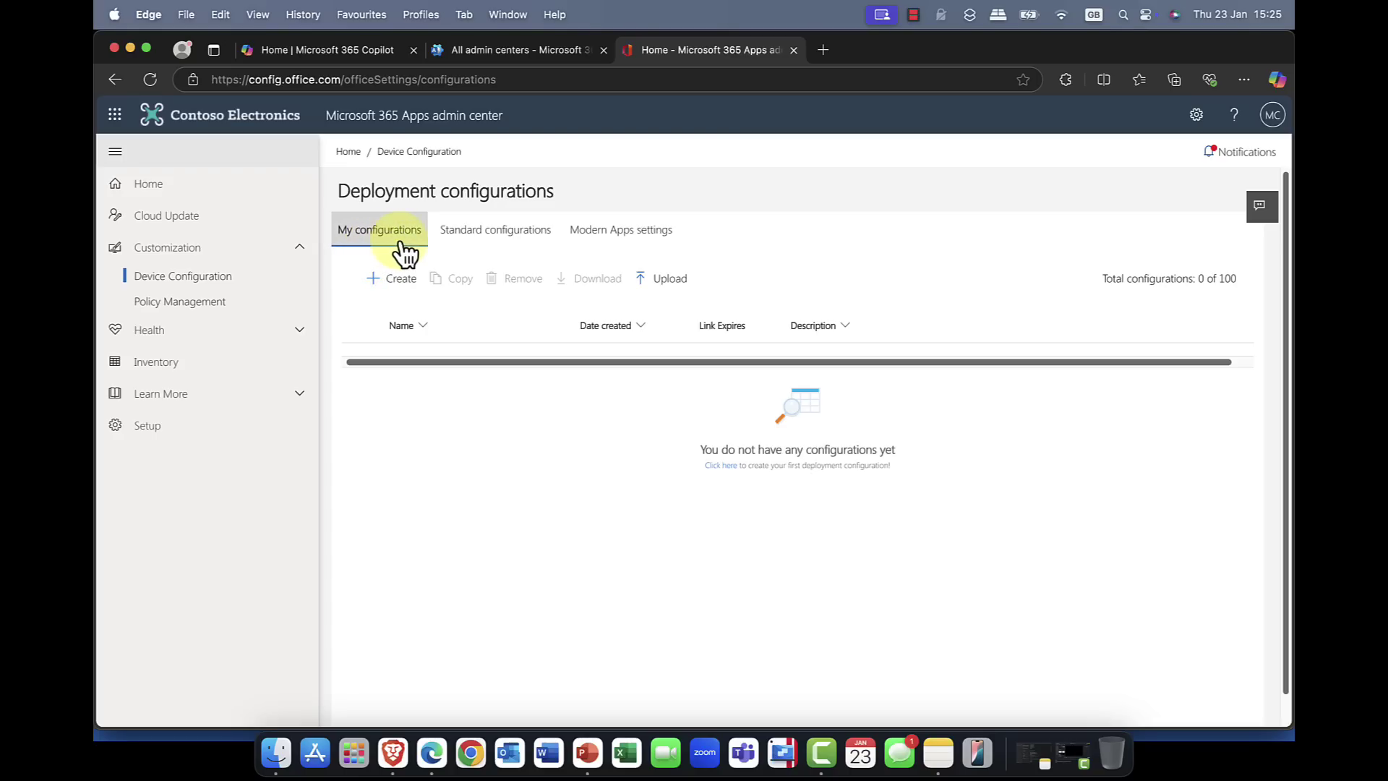
{"action": "left_click", "coordinate": [488, 248]}
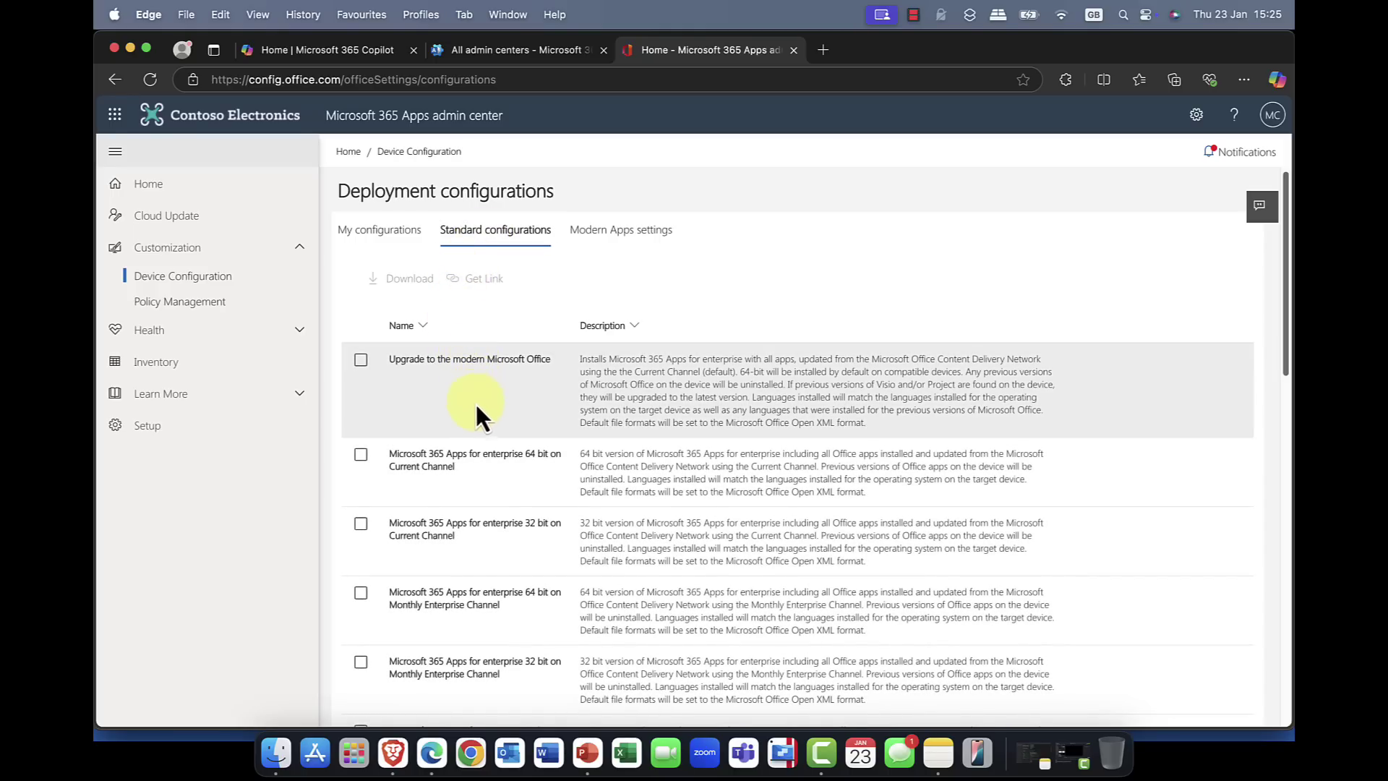
{"action": "scroll", "coordinate": [497, 421], "scroll_direction": "down", "scroll_amount": 5}
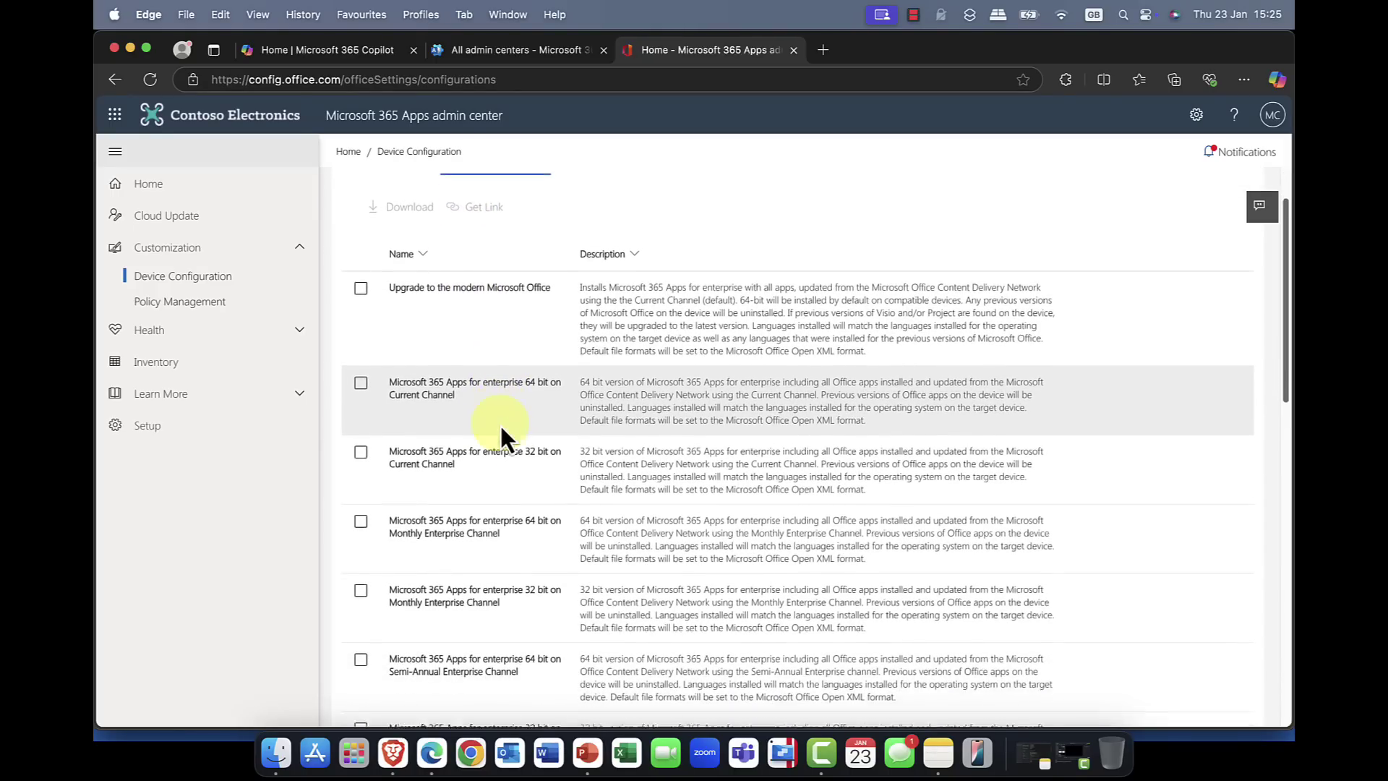
{"action": "scroll", "coordinate": [502, 432], "scroll_direction": "down", "scroll_amount": 3}
{"action": "scroll", "coordinate": [502, 432], "scroll_direction": "up", "scroll_amount": 10}
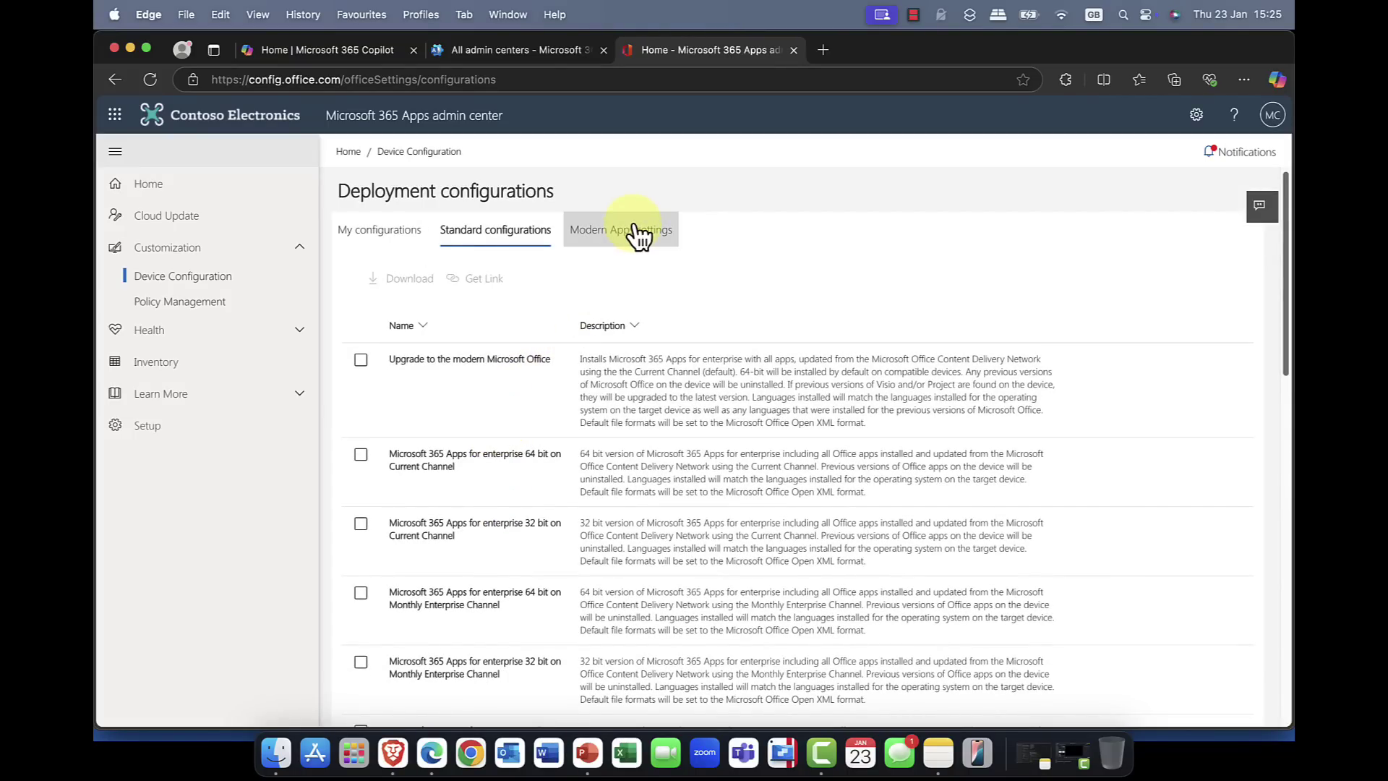
{"action": "left_click", "coordinate": [639, 237]}
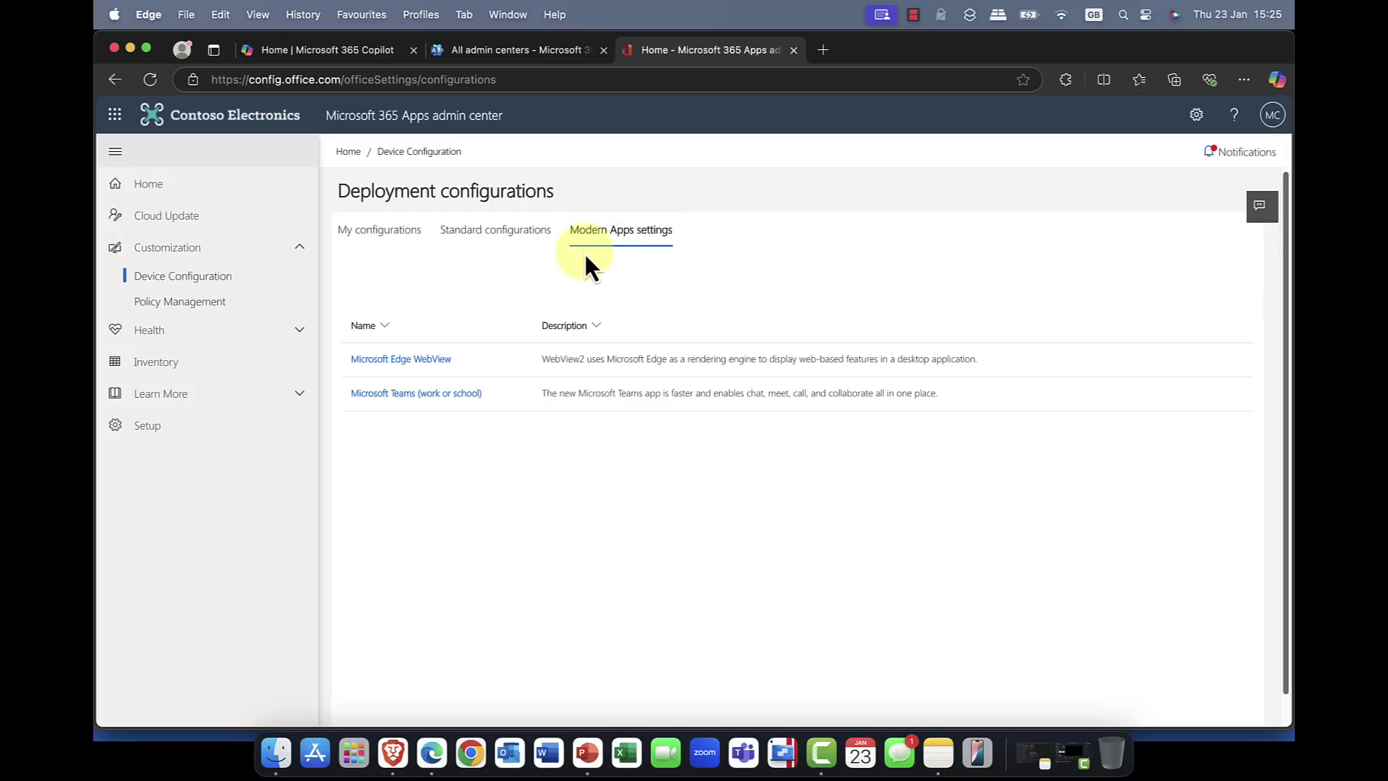
{"action": "left_click", "coordinate": [399, 232]}
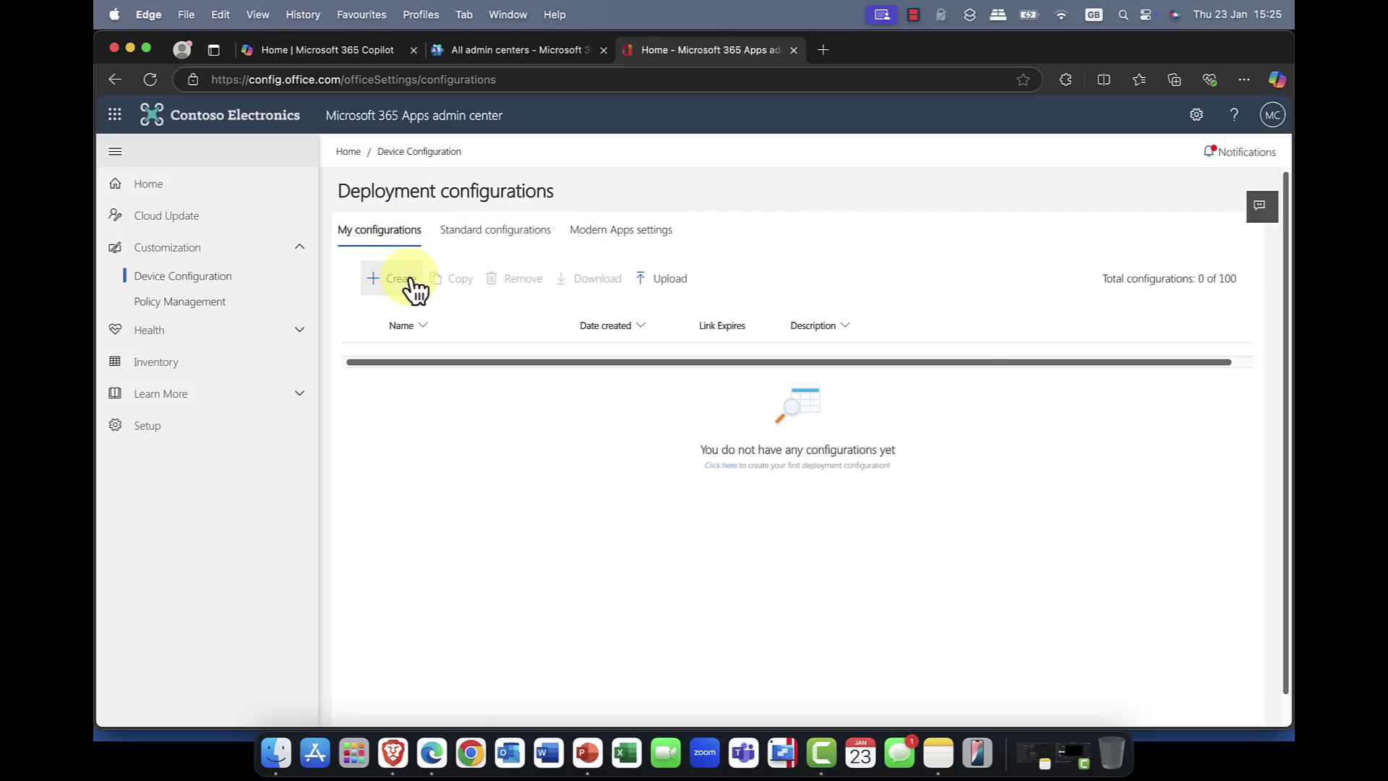
Create a new deployment configuration, rename 'Untitled' to 'Oslo configuration', and save it.
{"action": "left_click", "coordinate": [410, 279]}
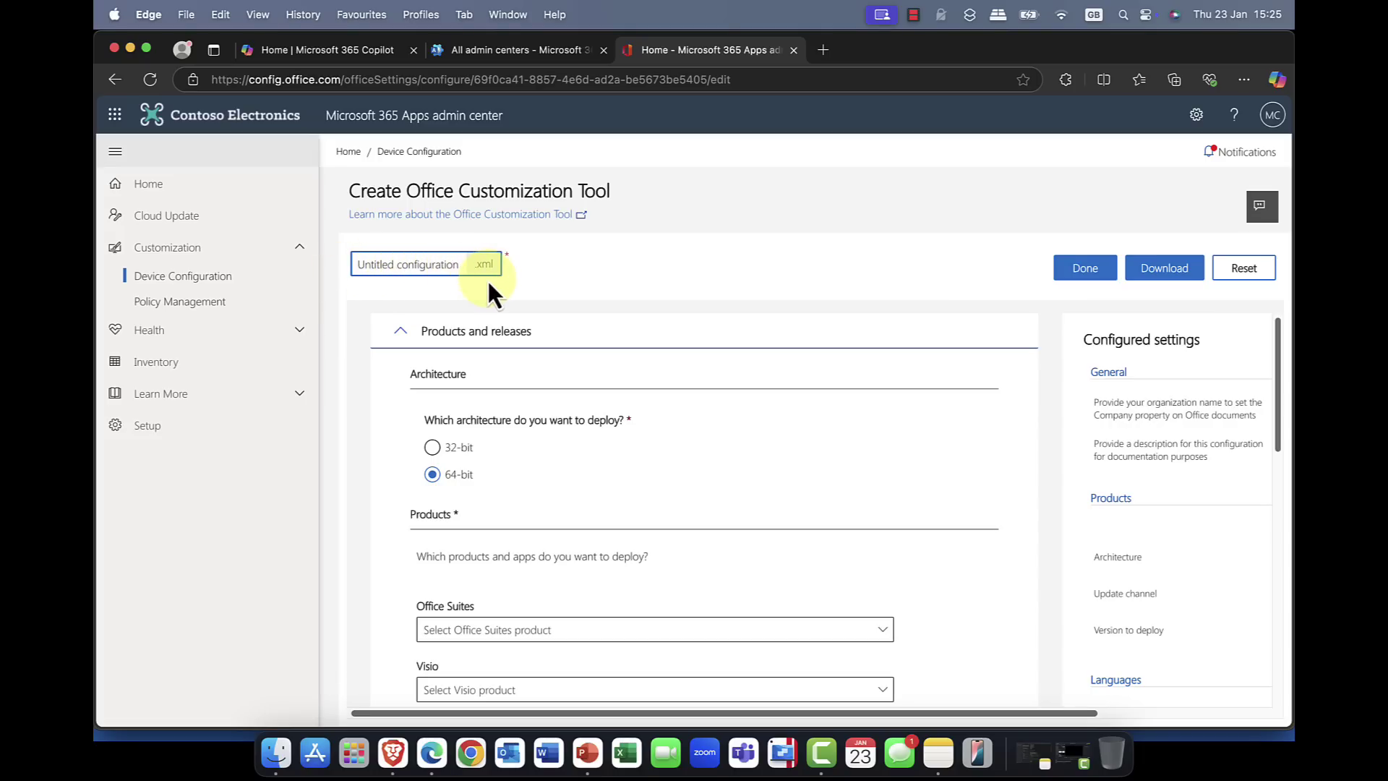
{"action": "double_click", "coordinate": [370, 265]}
{"action": "type", "text": "Oslo"}
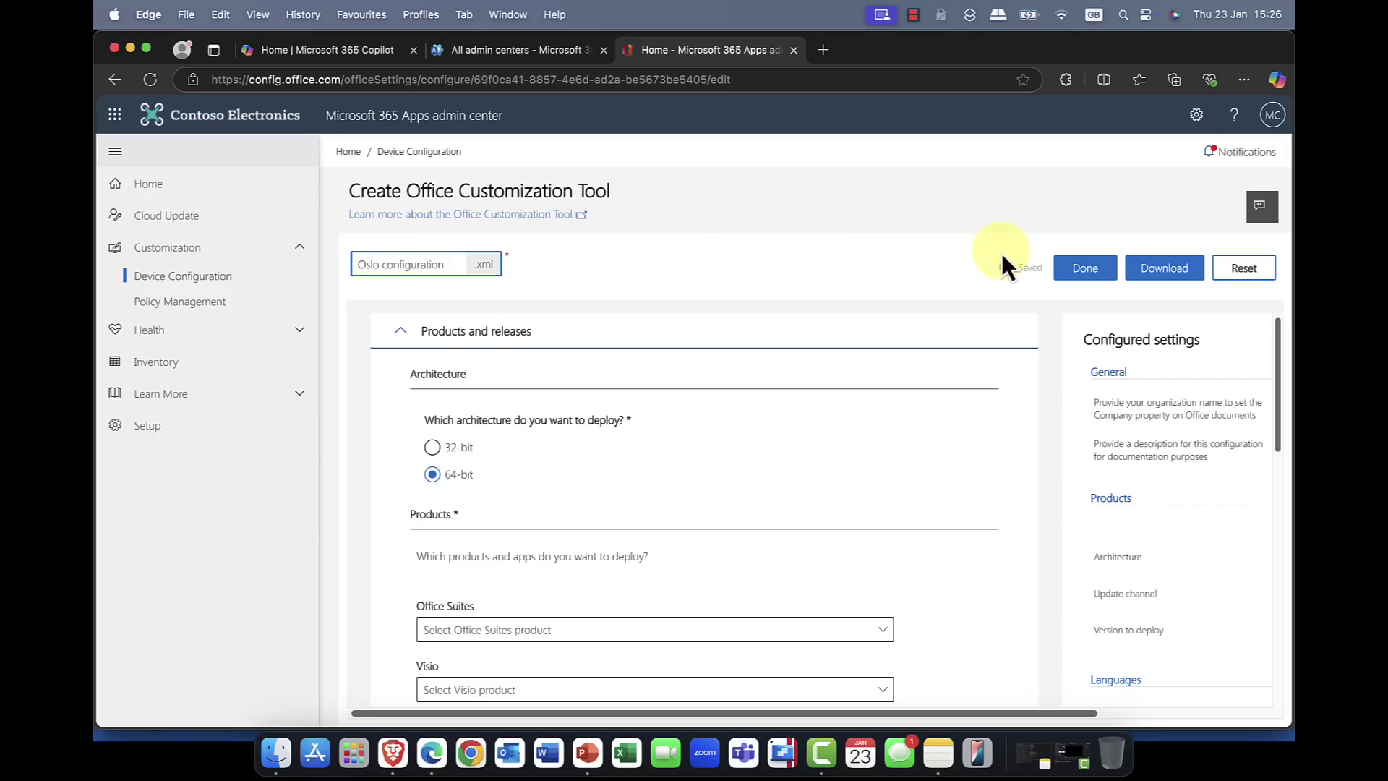
{"action": "left_click", "coordinate": [1092, 269]}
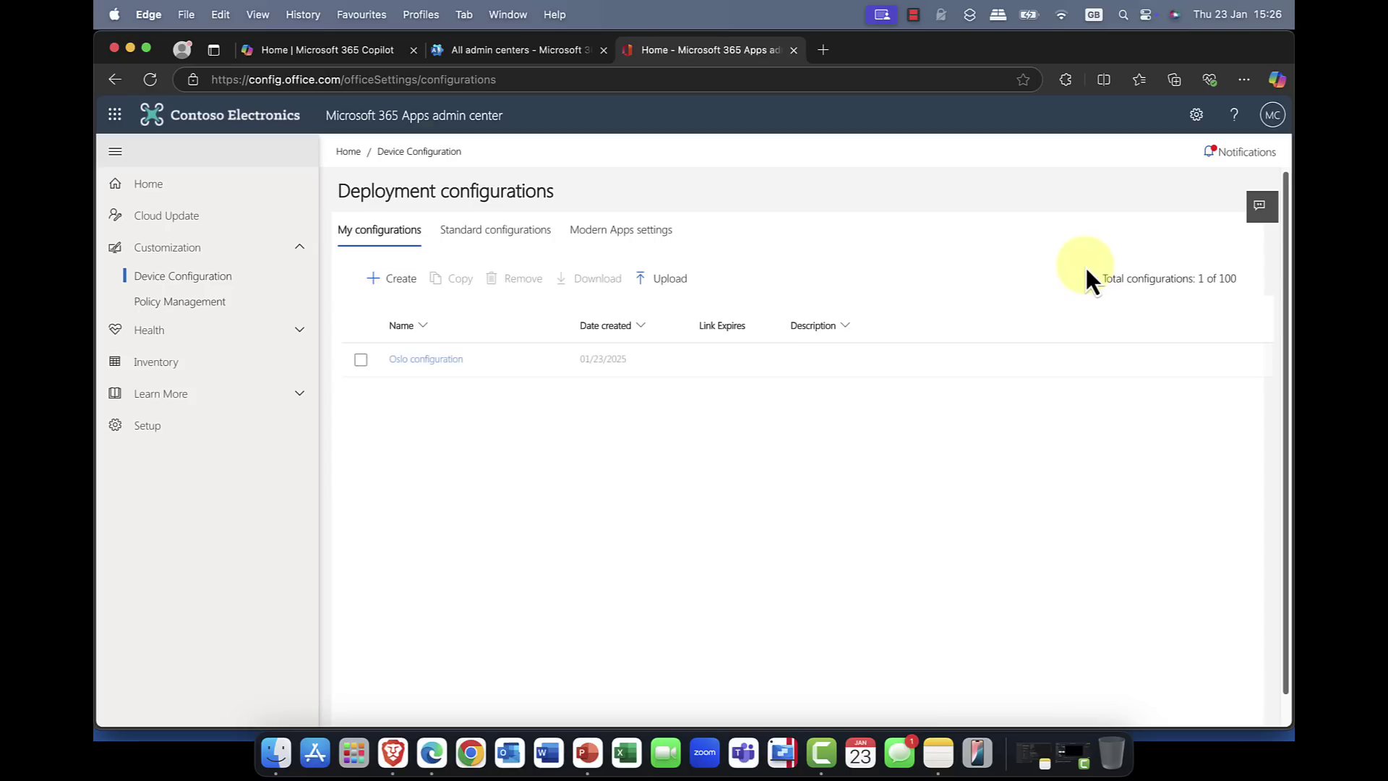
Open Oslo configuration and choose Microsoft 365 Apps for enterprise under Office Suites.
{"action": "left_click", "coordinate": [434, 360]}
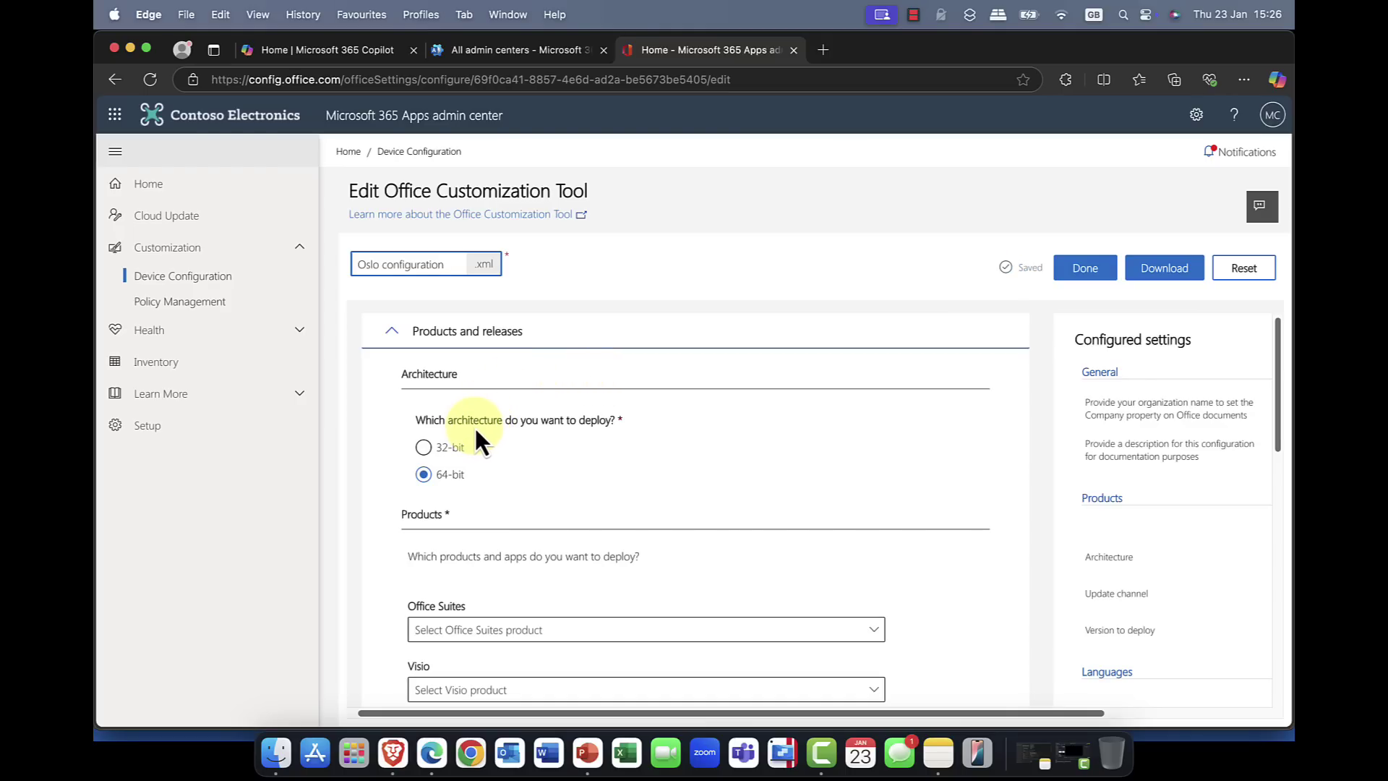
{"action": "scroll", "coordinate": [476, 433], "scroll_direction": "down", "scroll_amount": 5}
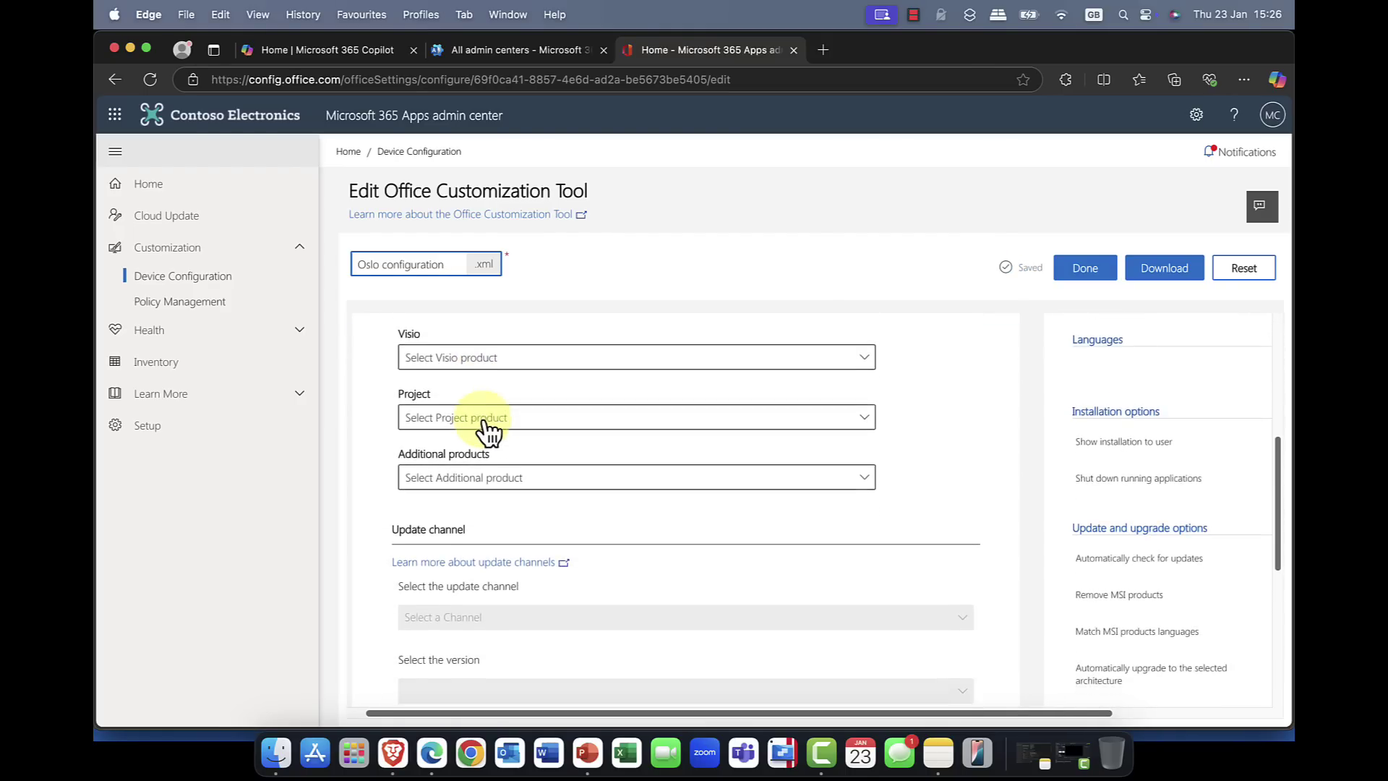
{"action": "scroll", "coordinate": [483, 427], "scroll_direction": "up", "scroll_amount": 6}
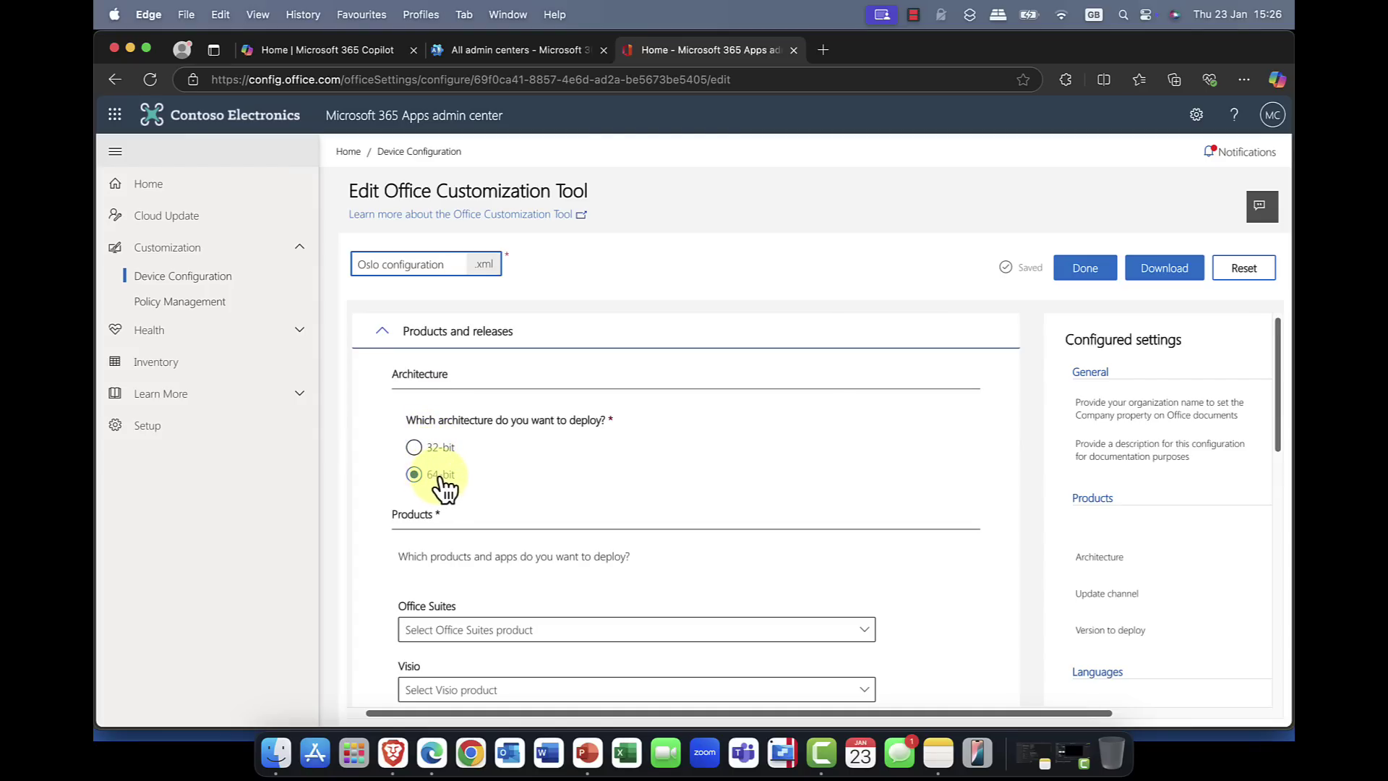
{"action": "scroll", "coordinate": [442, 483], "scroll_direction": "down", "scroll_amount": 3}
{"action": "scroll", "coordinate": [444, 480], "scroll_direction": "down", "scroll_amount": 2}
{"action": "scroll", "coordinate": [443, 480], "scroll_direction": "up", "scroll_amount": 1}
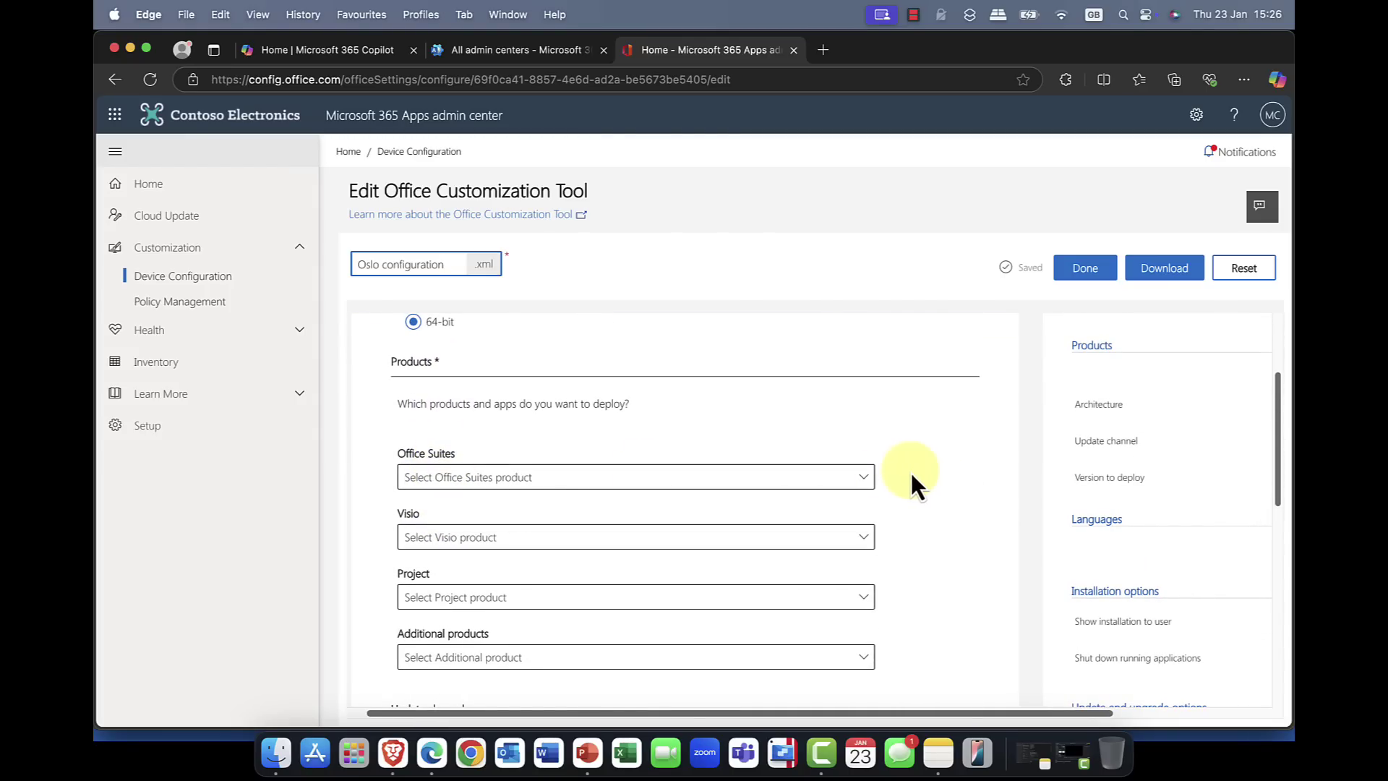
{"action": "left_click", "coordinate": [863, 479]}
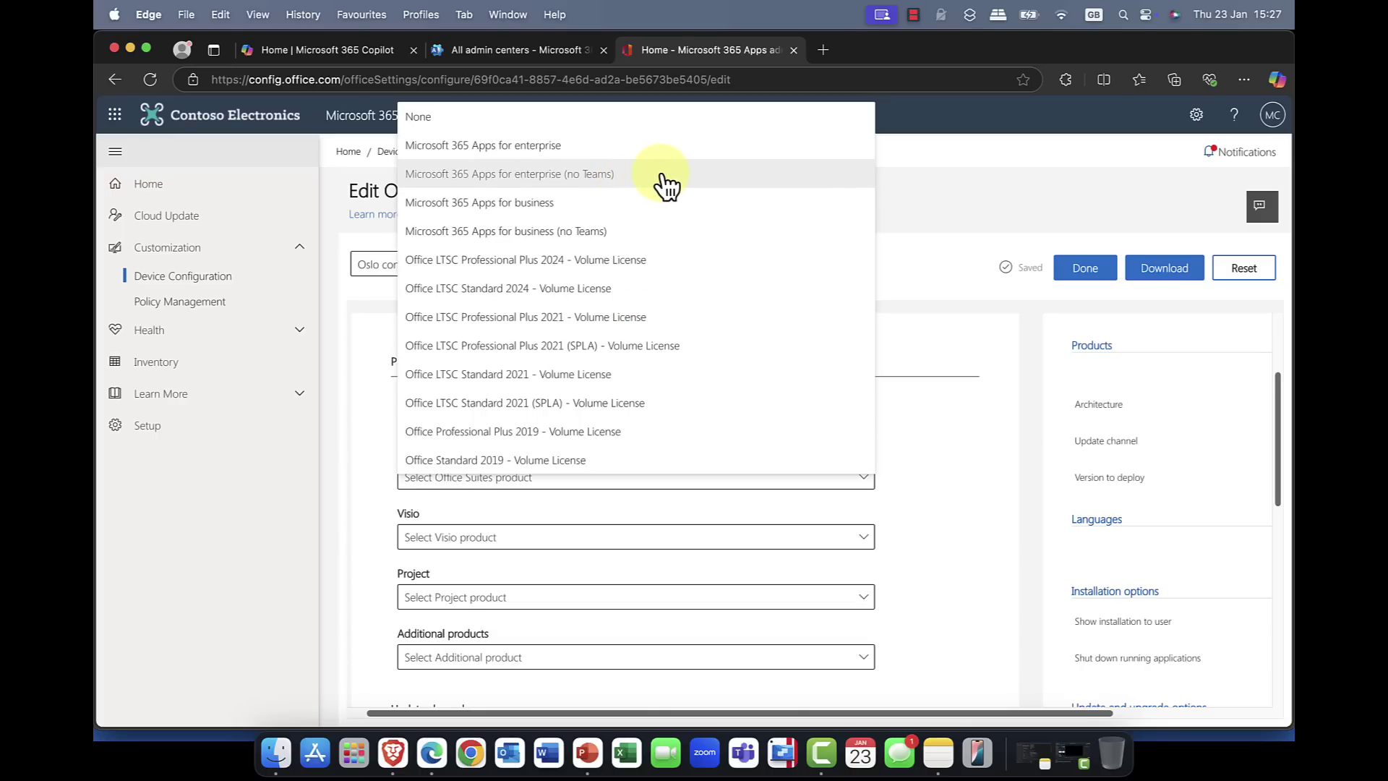
{"action": "left_click", "coordinate": [598, 148]}
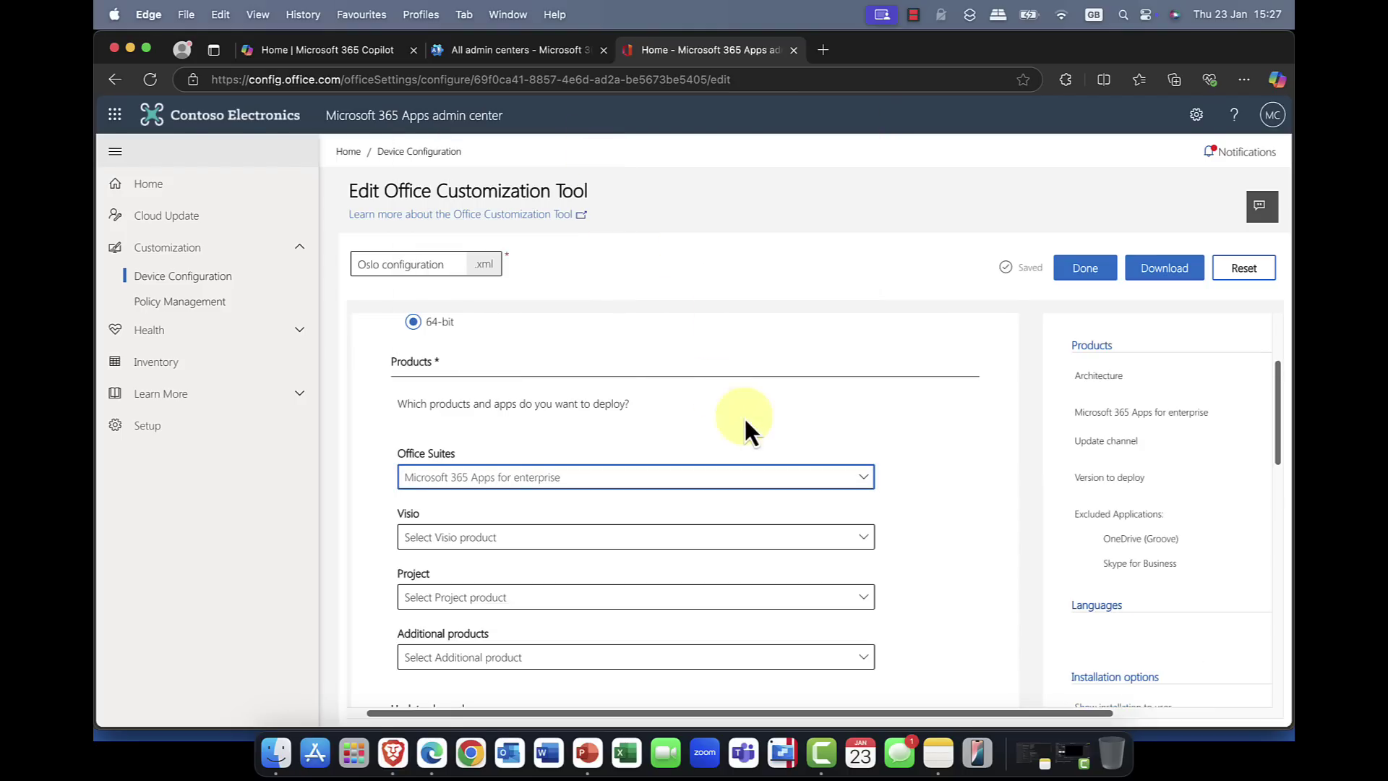
{"action": "scroll", "coordinate": [747, 427], "scroll_direction": "down", "scroll_amount": 5}
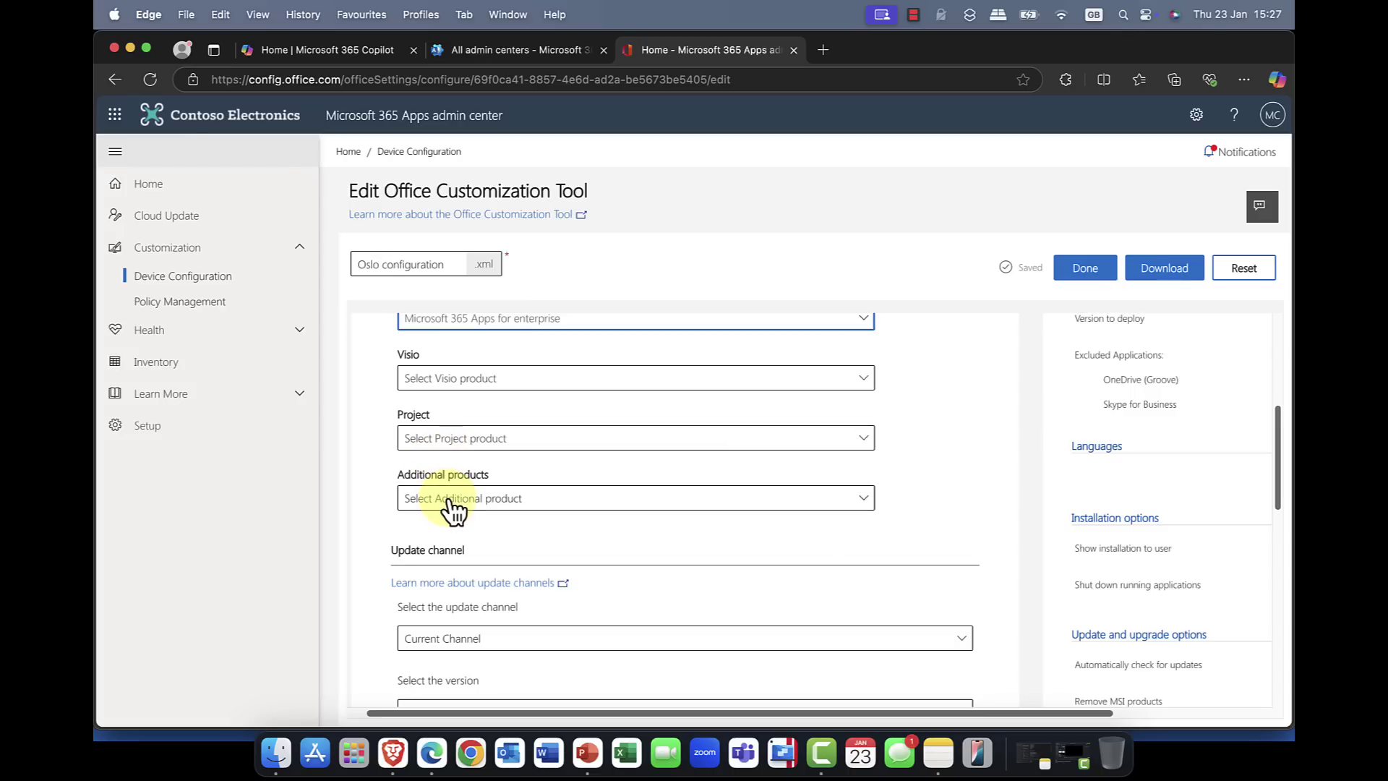
{"action": "scroll", "coordinate": [470, 493], "scroll_direction": "down", "scroll_amount": 6}
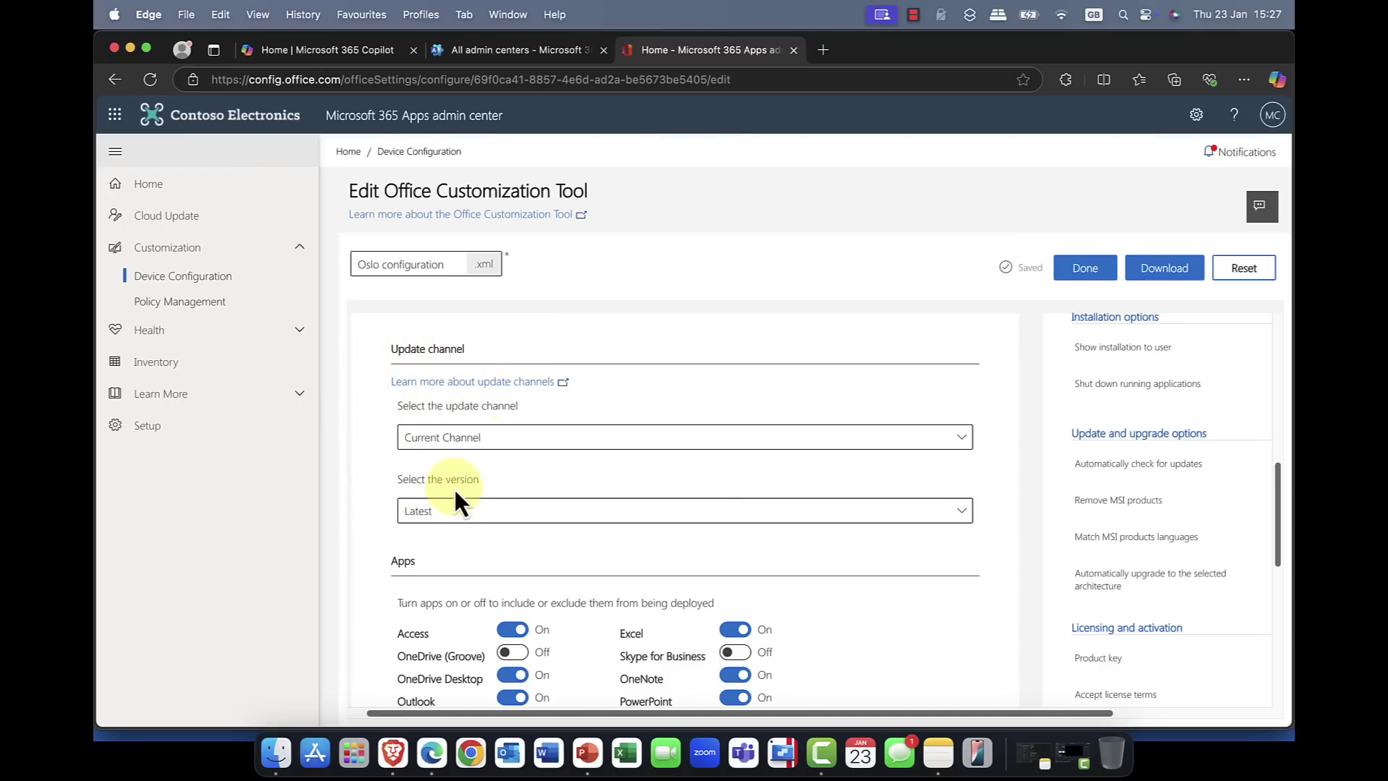
{"action": "scroll", "coordinate": [475, 512], "scroll_direction": "down", "scroll_amount": 5}
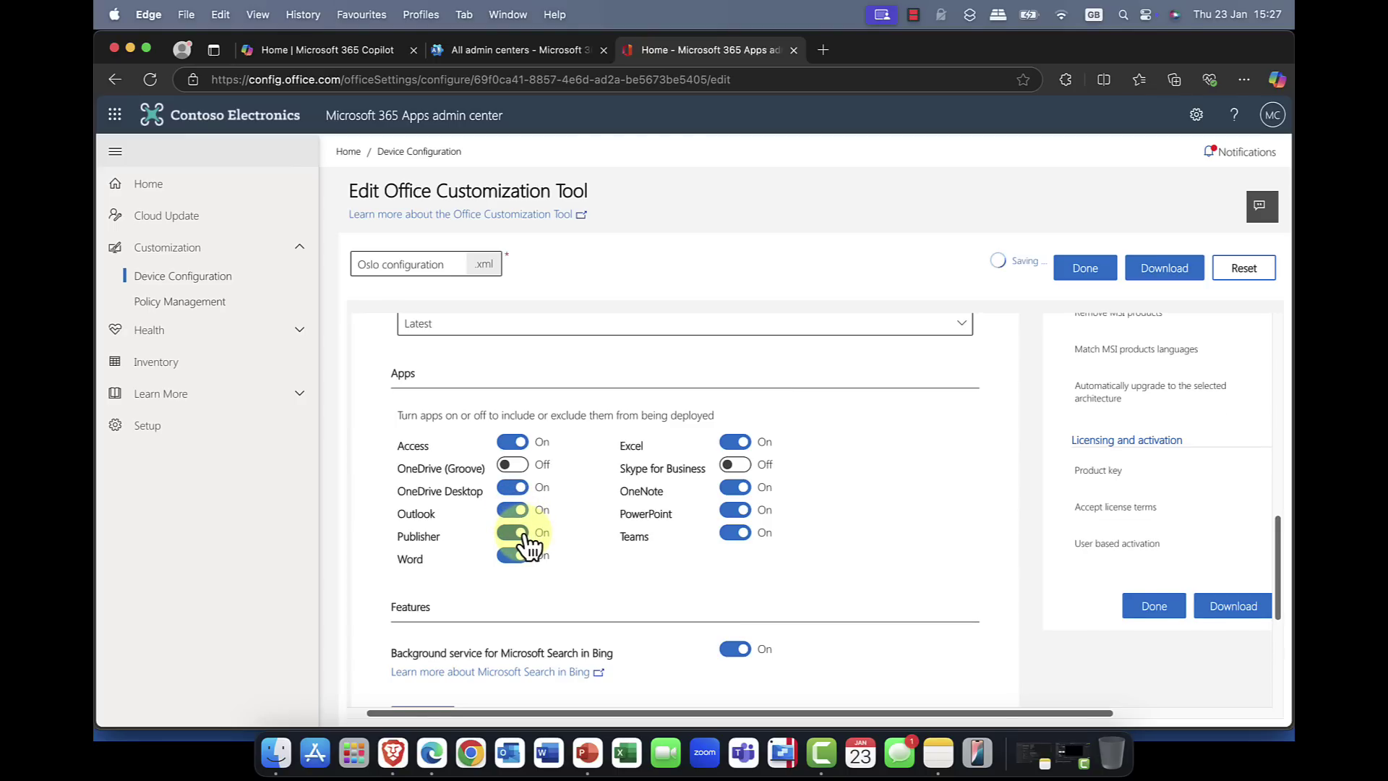
{"action": "scroll", "coordinate": [527, 541], "scroll_direction": "down", "scroll_amount": 5}
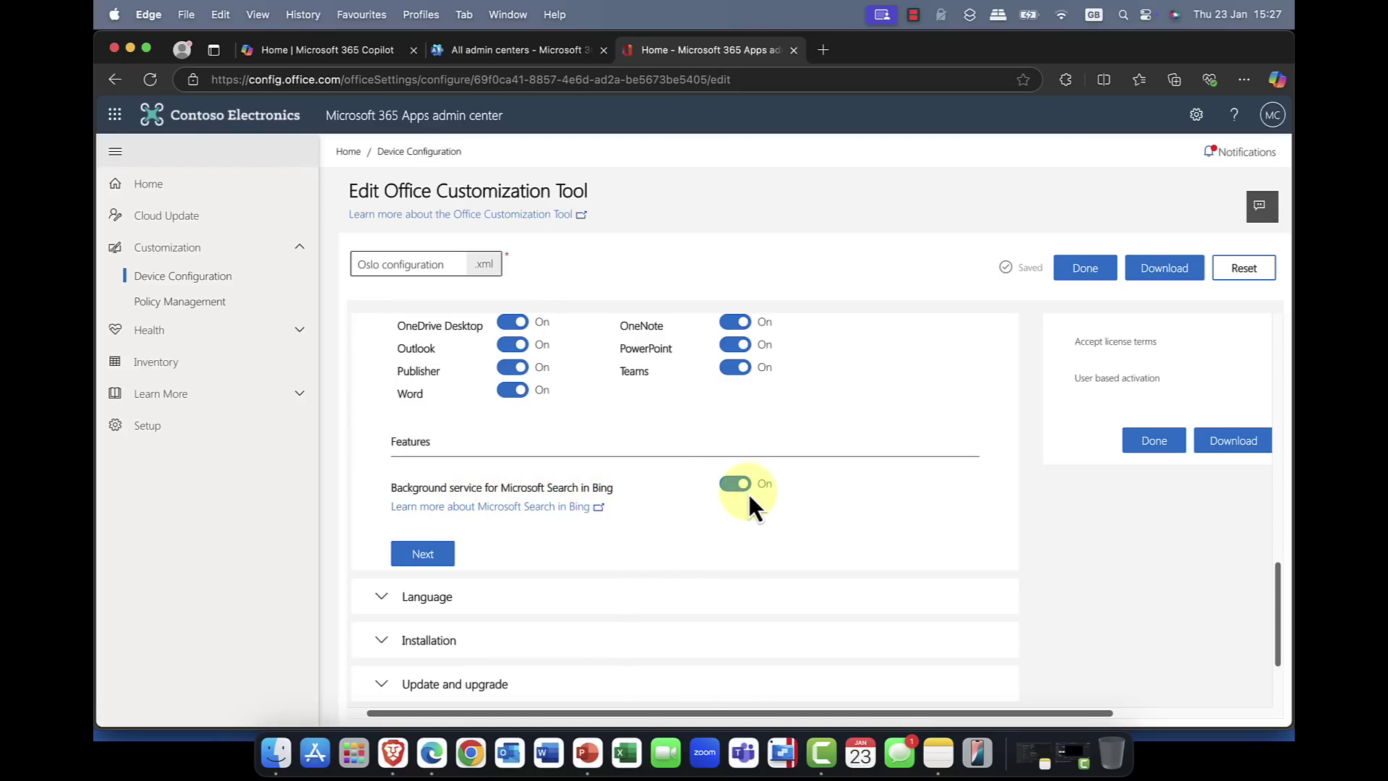
Set English (United States) as the primary language in the Language settings.
{"action": "scroll", "coordinate": [740, 492], "scroll_direction": "down", "scroll_amount": 4}
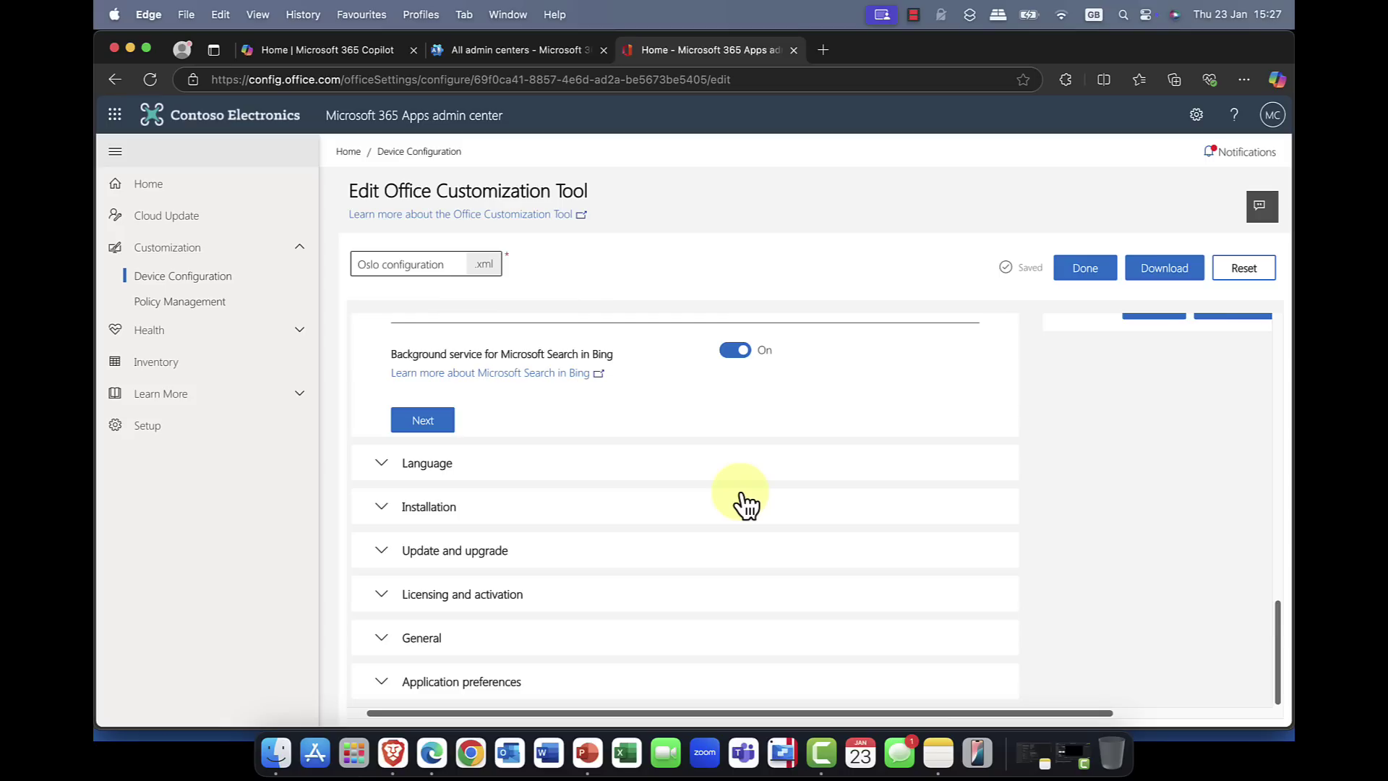
{"action": "left_click", "coordinate": [379, 470]}
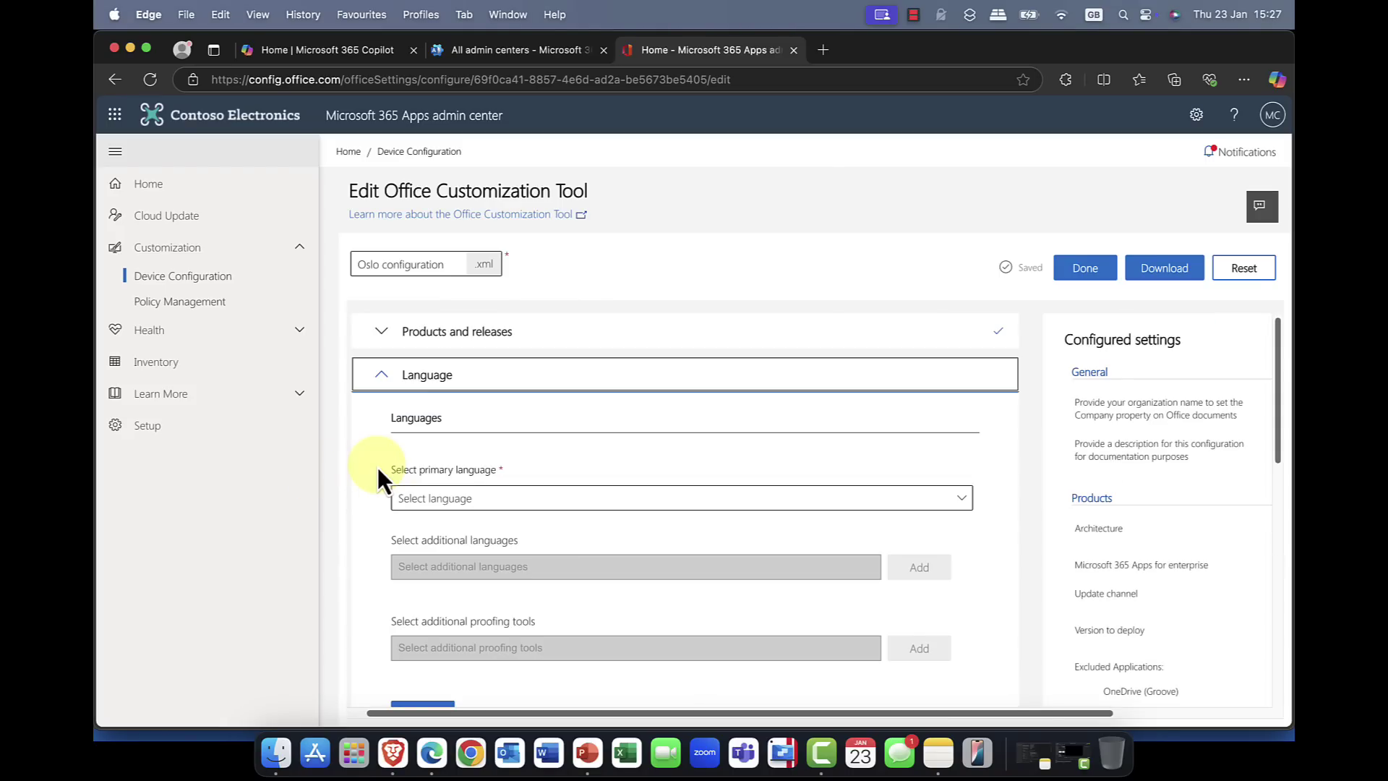
{"action": "left_click", "coordinate": [550, 498]}
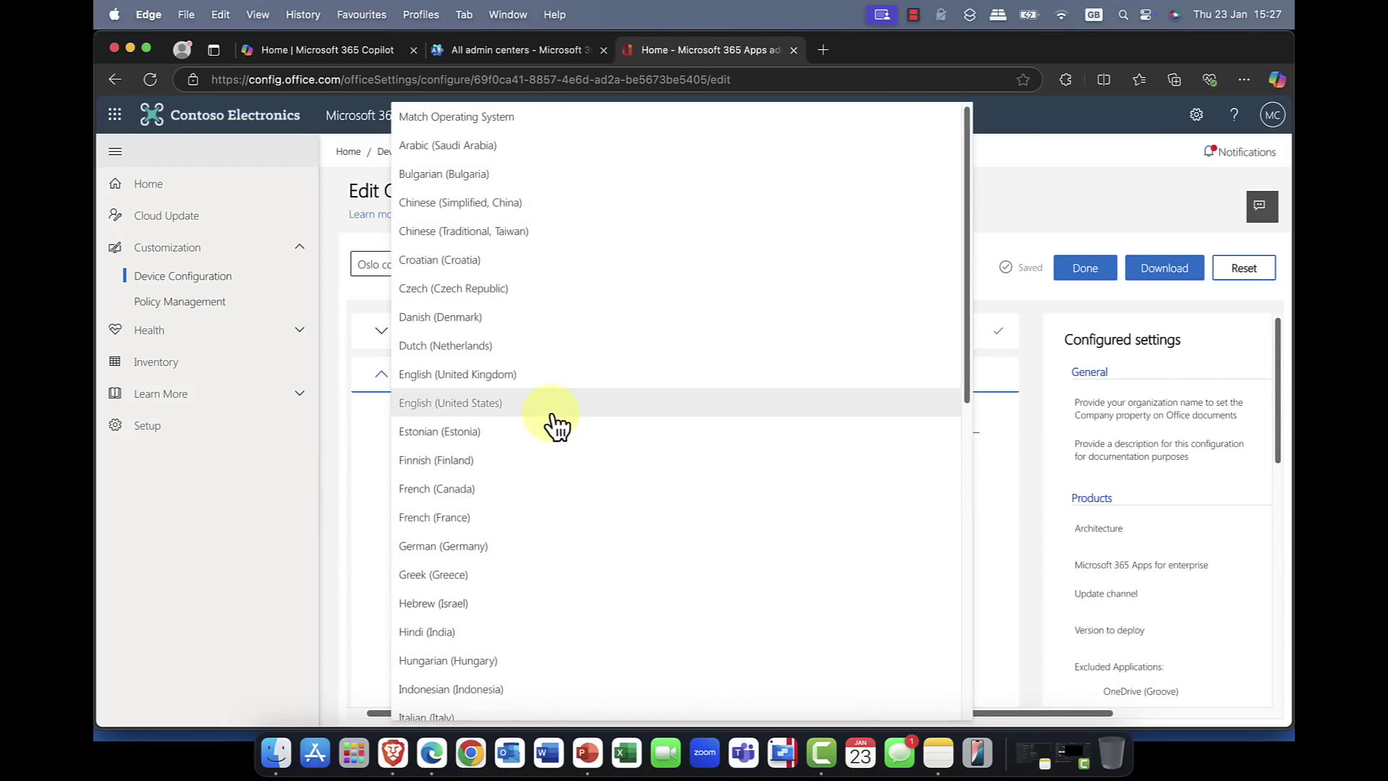
{"action": "left_click", "coordinate": [557, 425]}
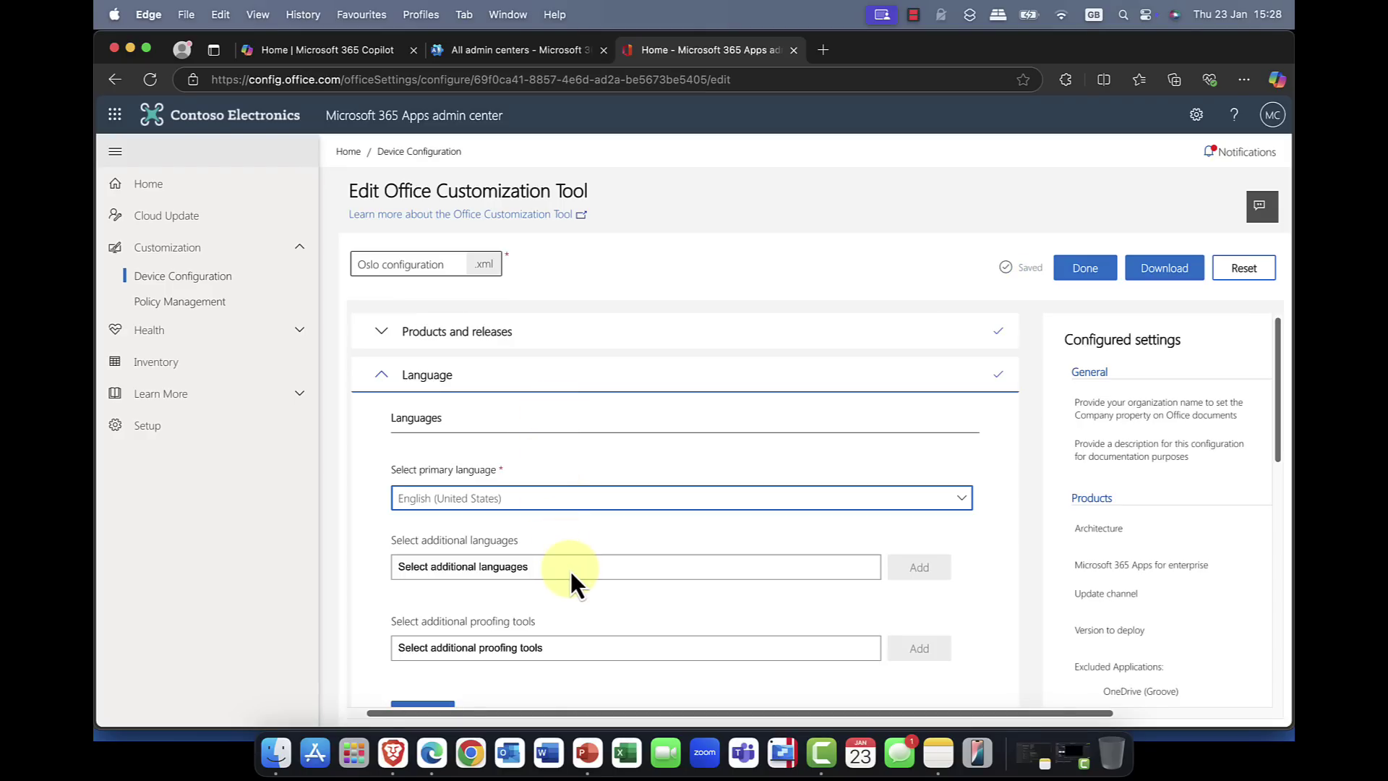
Add Danish (Denmark) and German (Germany) as additional languages.
{"action": "scroll", "coordinate": [571, 573], "scroll_direction": "down", "scroll_amount": 3}
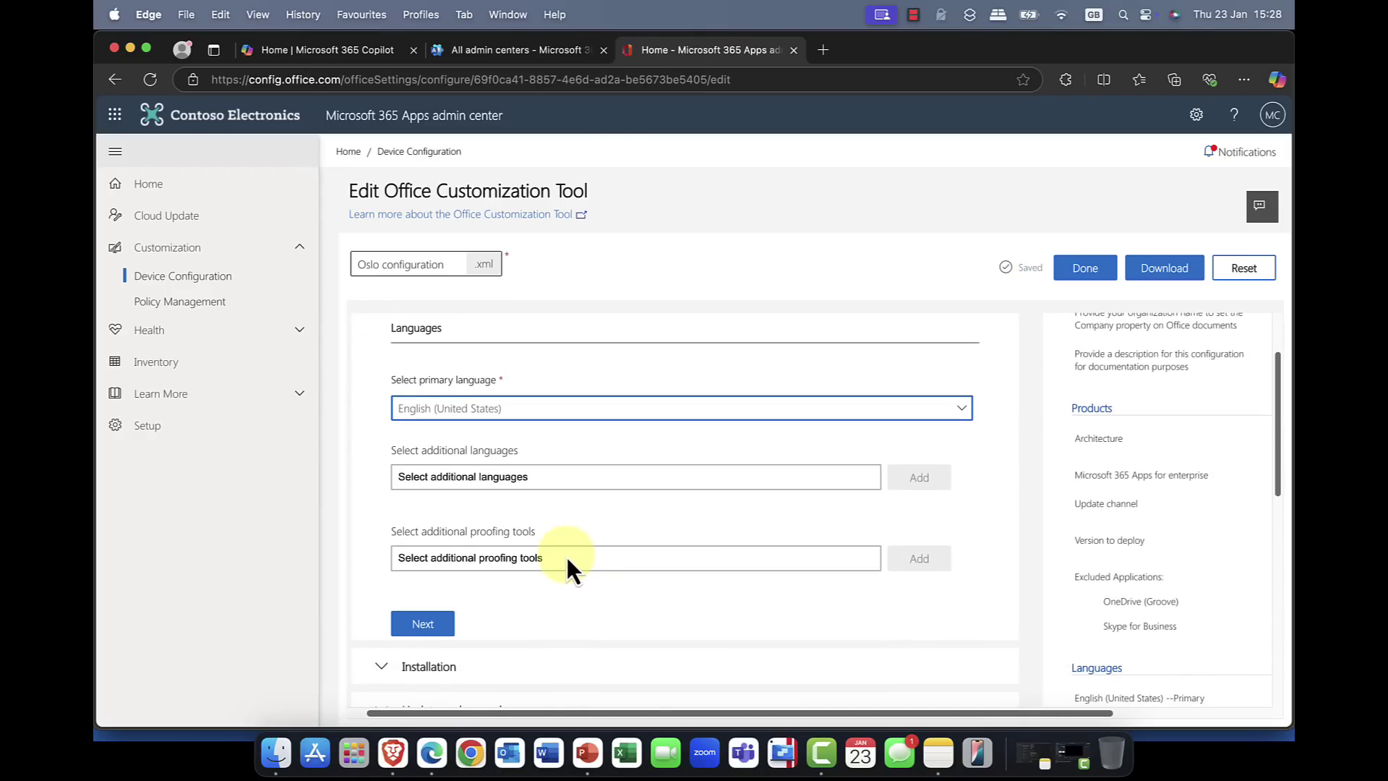
{"action": "left_click", "coordinate": [564, 481]}
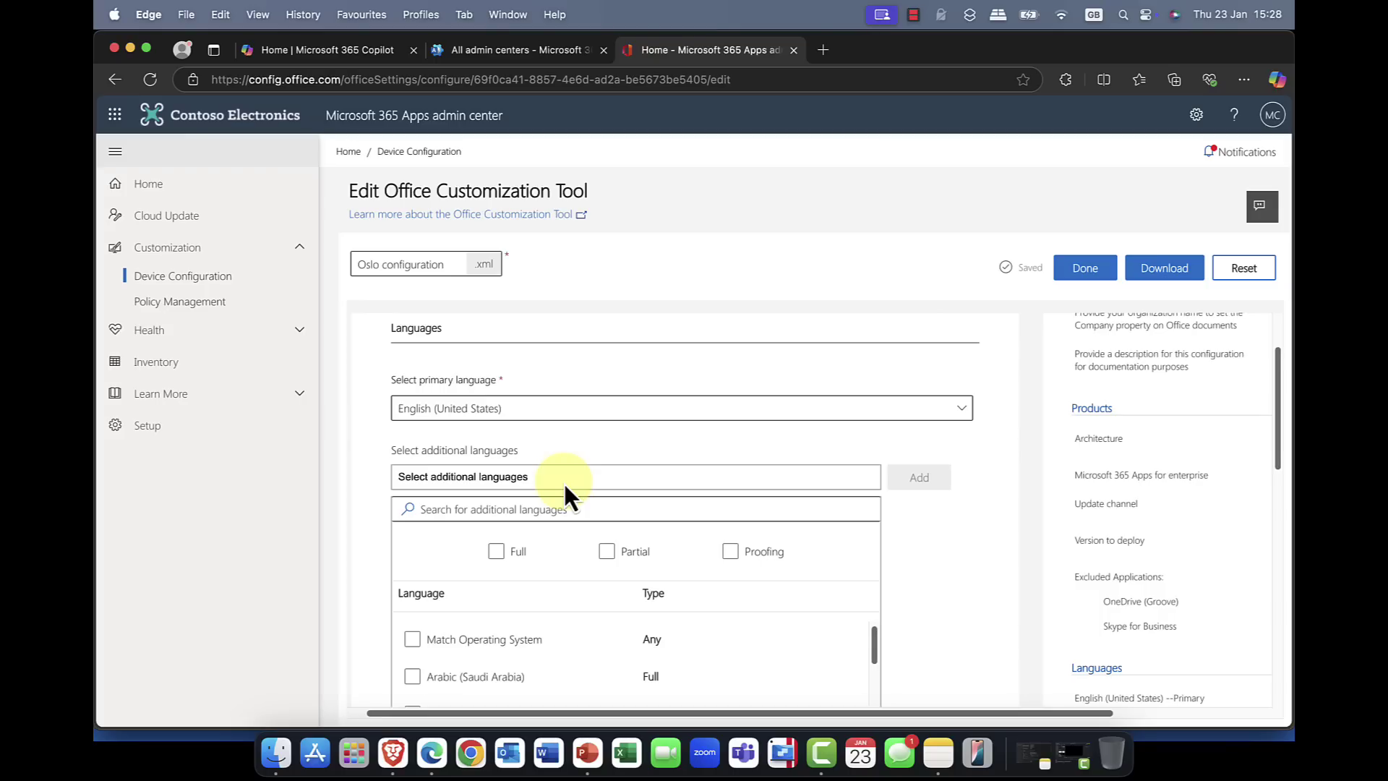
{"action": "scroll", "coordinate": [536, 609], "scroll_direction": "down", "scroll_amount": 5}
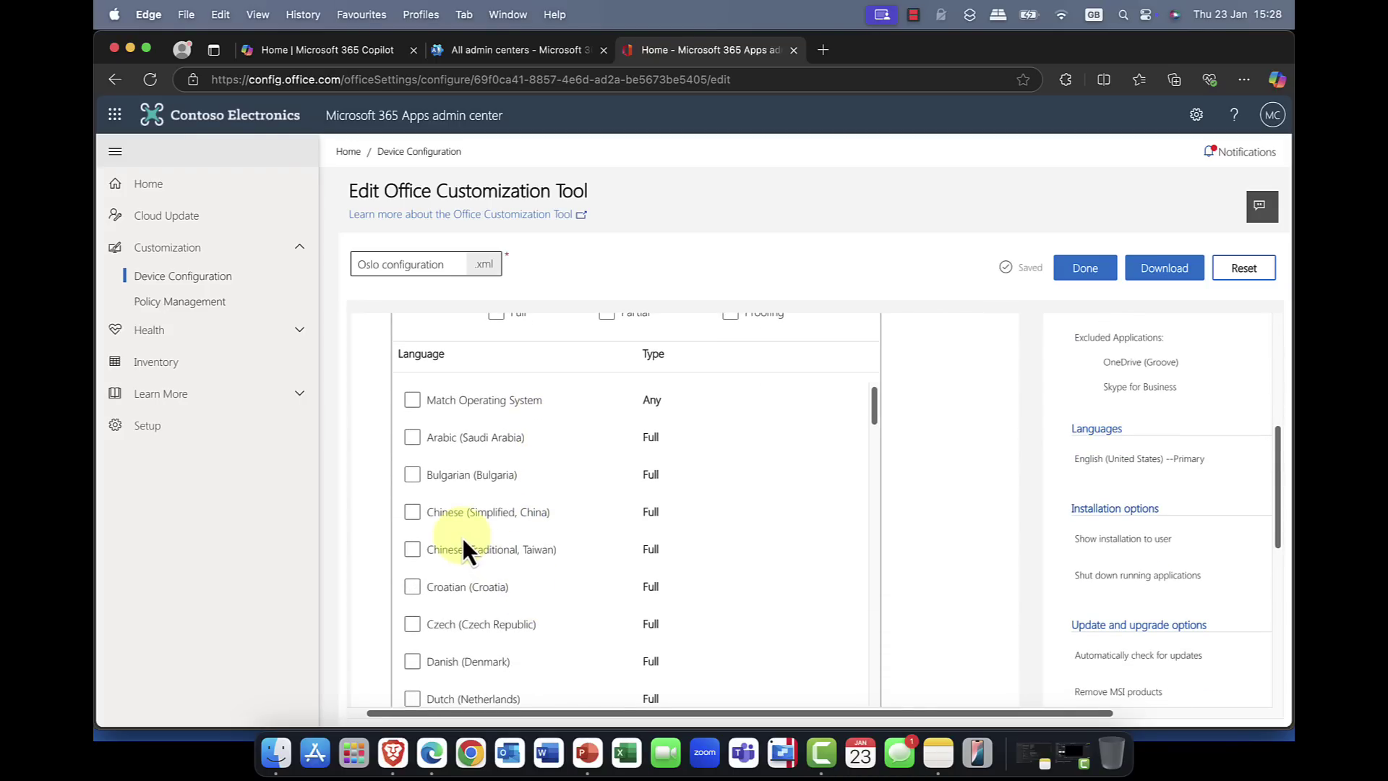
{"action": "scroll", "coordinate": [463, 539], "scroll_direction": "down", "scroll_amount": 5}
{"action": "scroll", "coordinate": [450, 524], "scroll_direction": "up", "scroll_amount": 1}
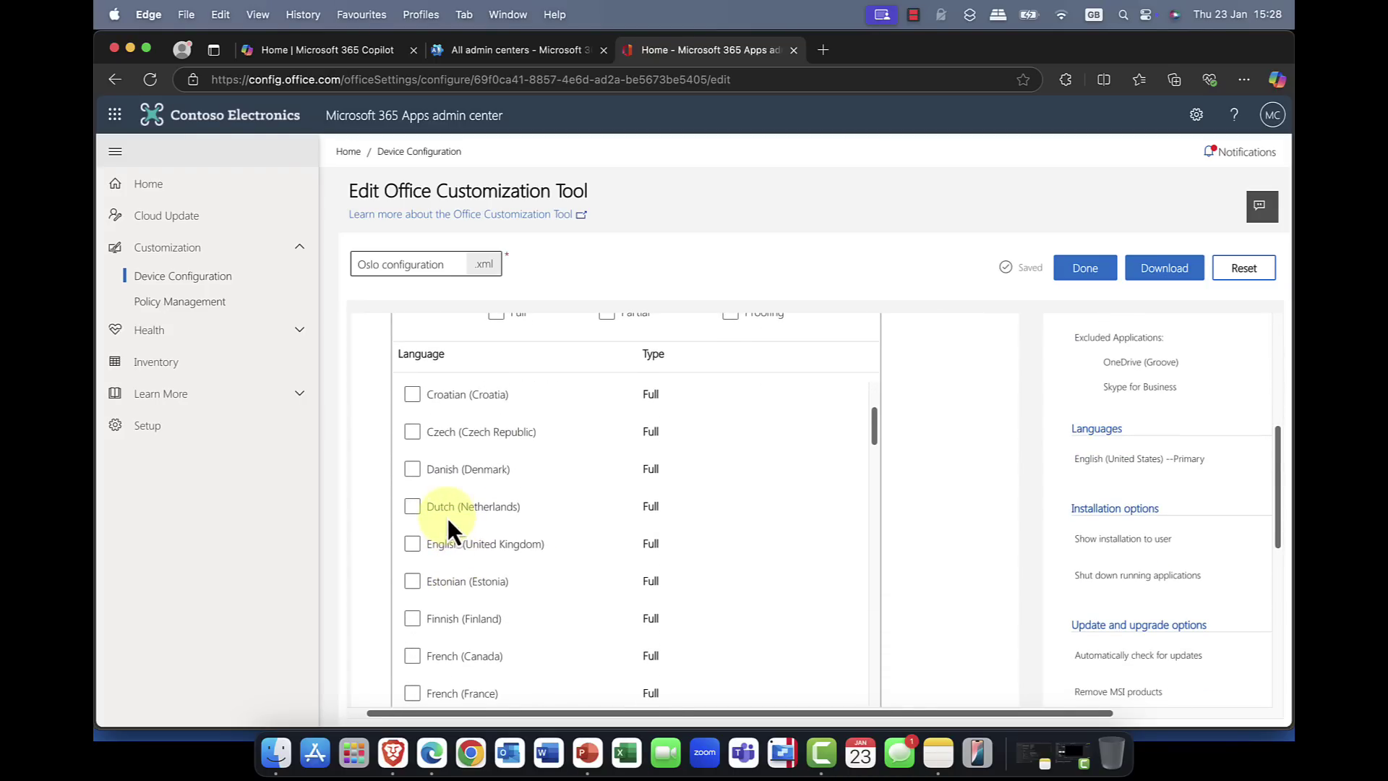
{"action": "left_click", "coordinate": [412, 479]}
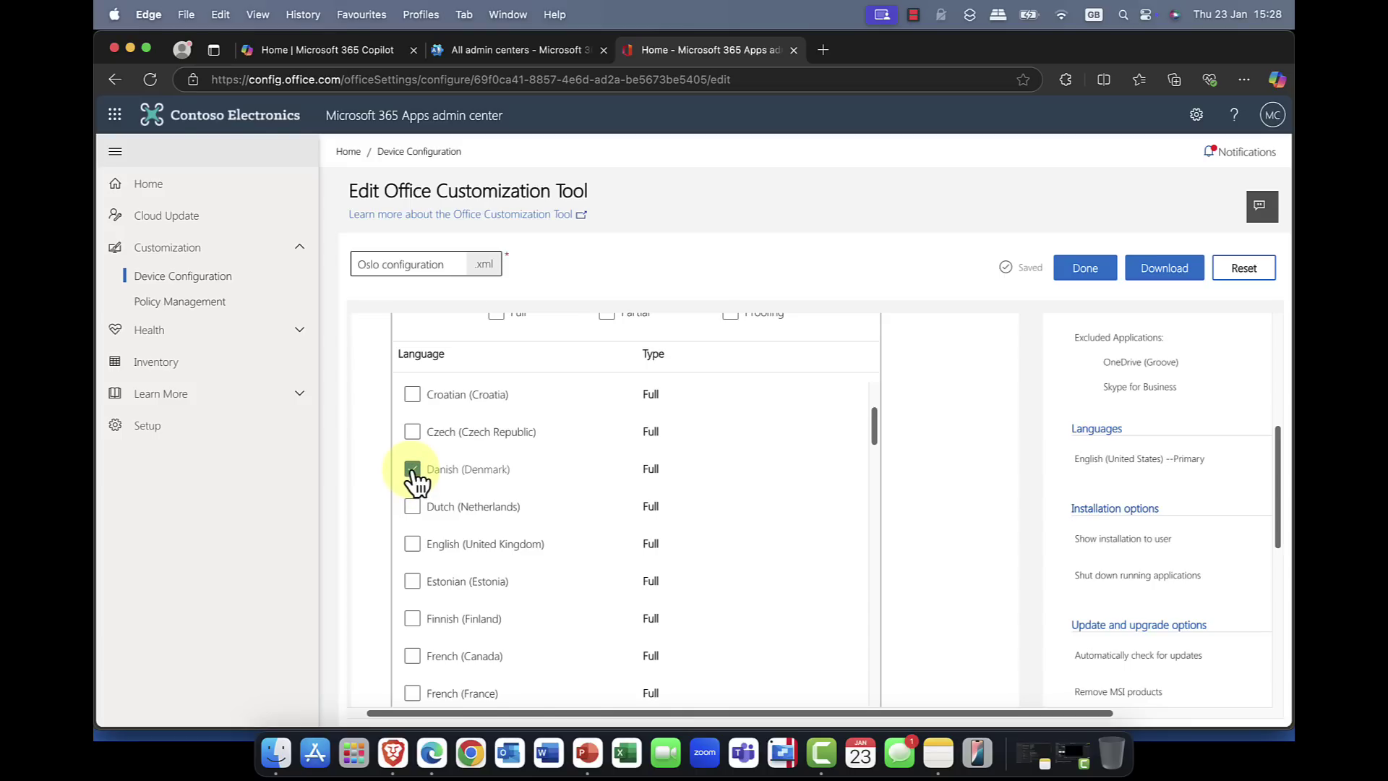
{"action": "scroll", "coordinate": [418, 589], "scroll_direction": "down", "scroll_amount": 7}
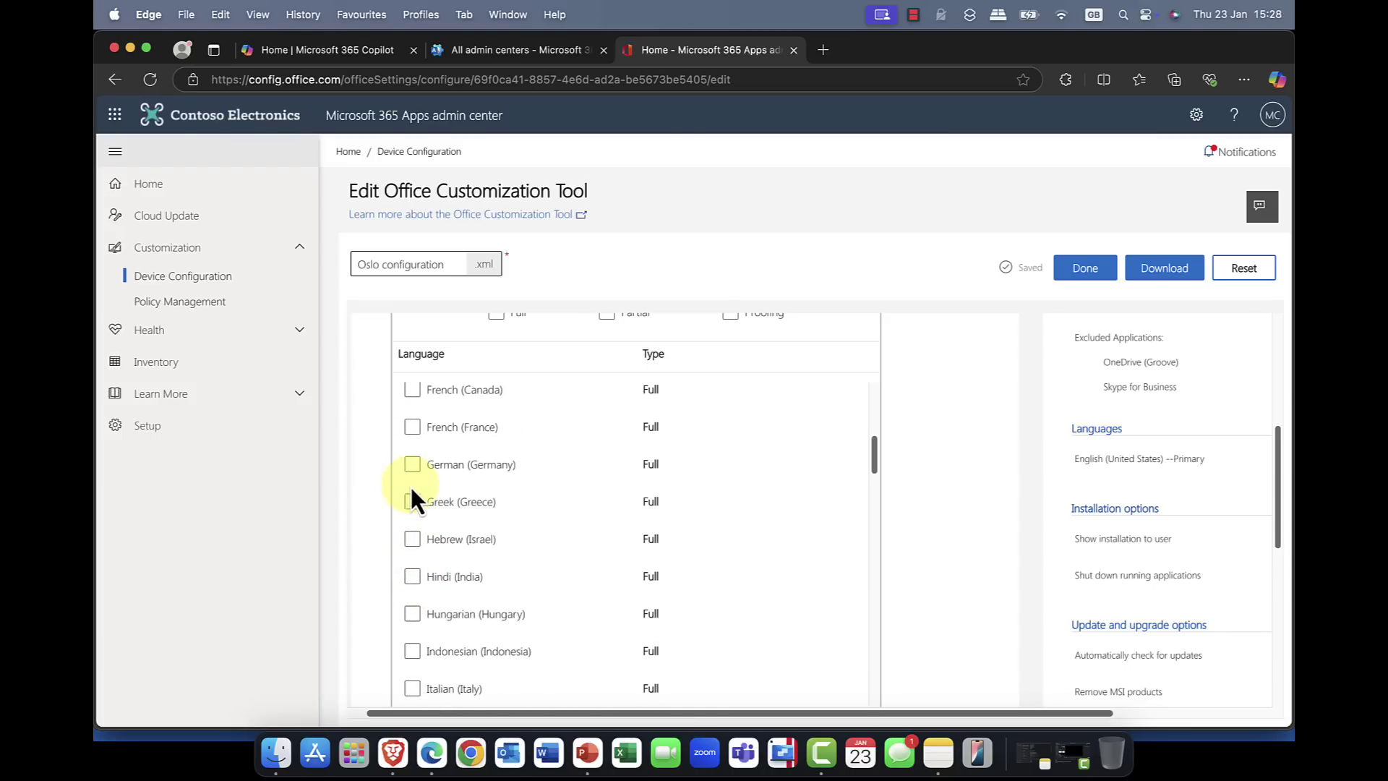
{"action": "left_click", "coordinate": [412, 465]}
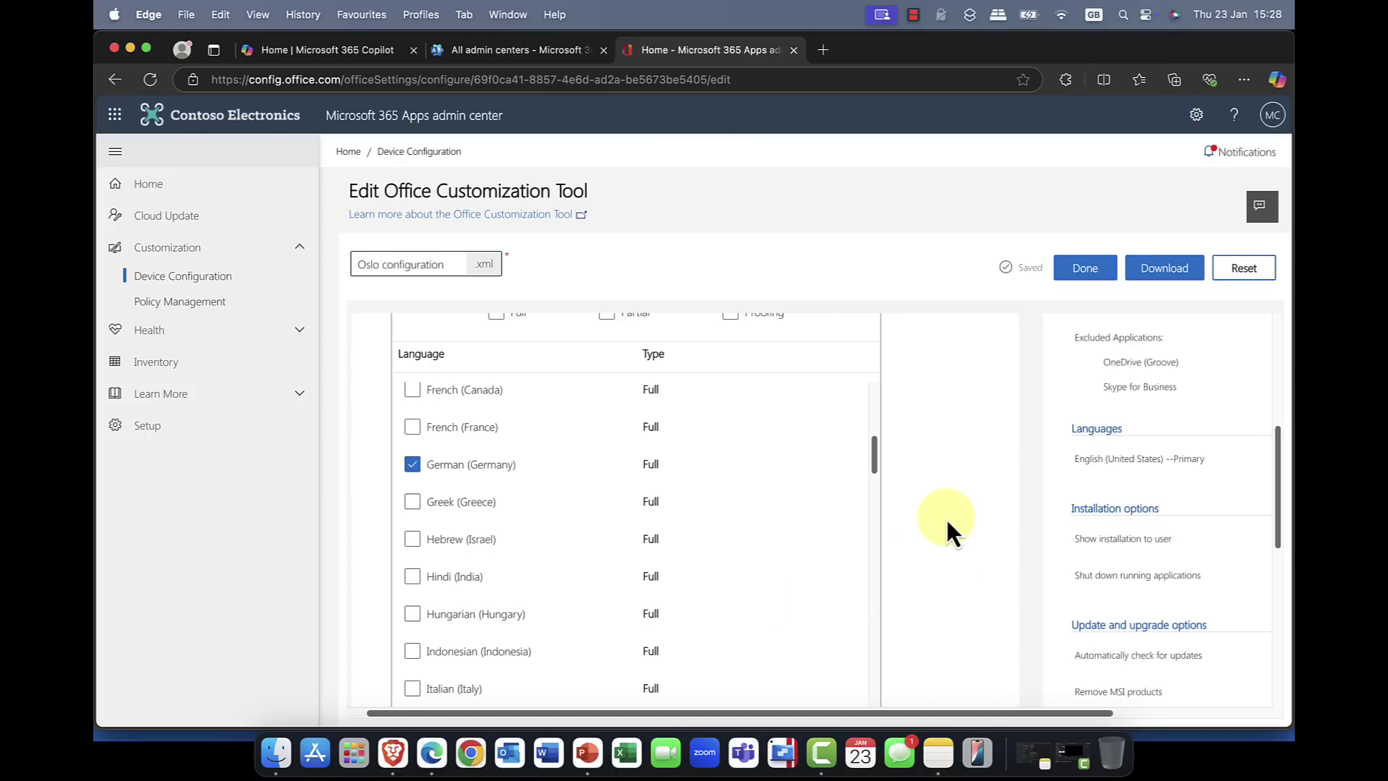
{"action": "scroll", "coordinate": [945, 517], "scroll_direction": "down", "scroll_amount": 10}
{"action": "scroll", "coordinate": [953, 527], "scroll_direction": "up", "scroll_amount": 2}
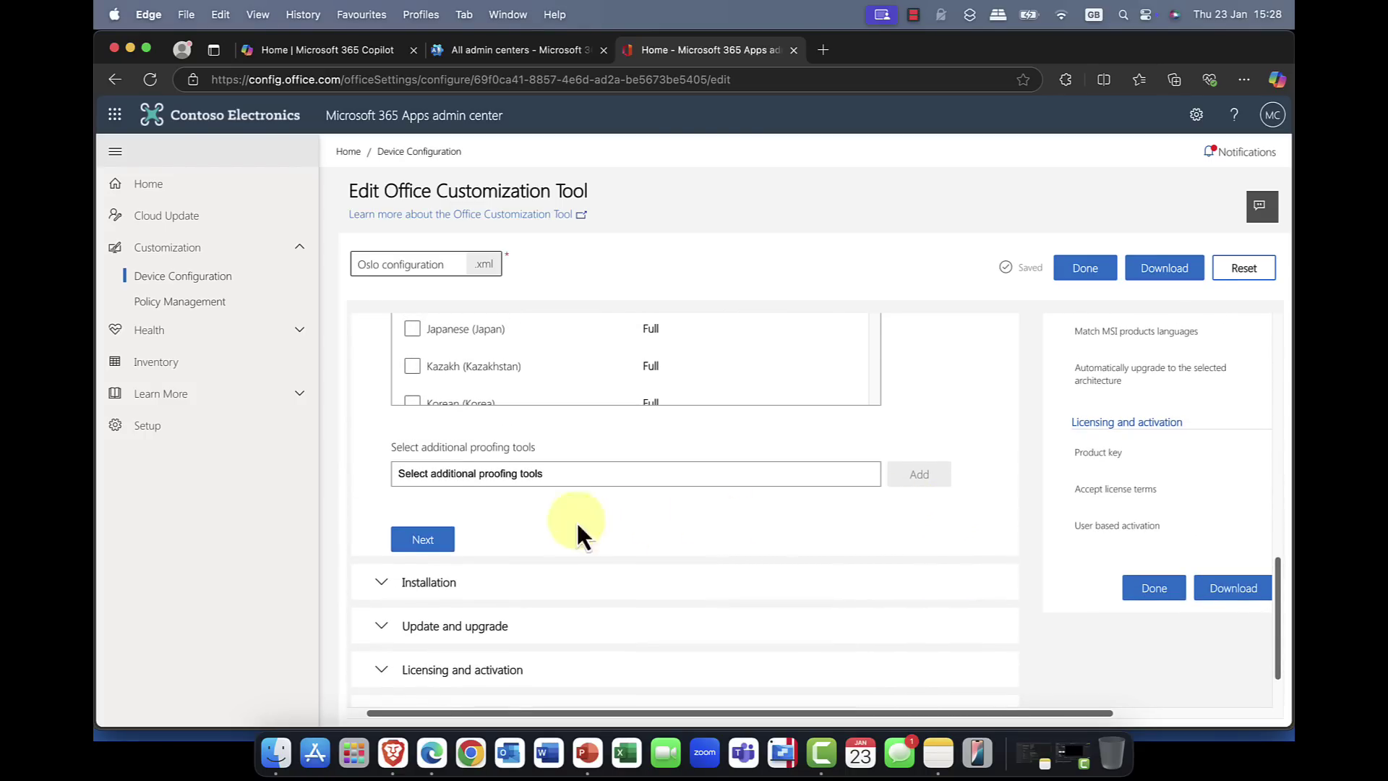
In Installation, set the deployment source to Microsoft Endpoint Configuration Manager instead of the Office CDN.
{"action": "left_click", "coordinate": [427, 540]}
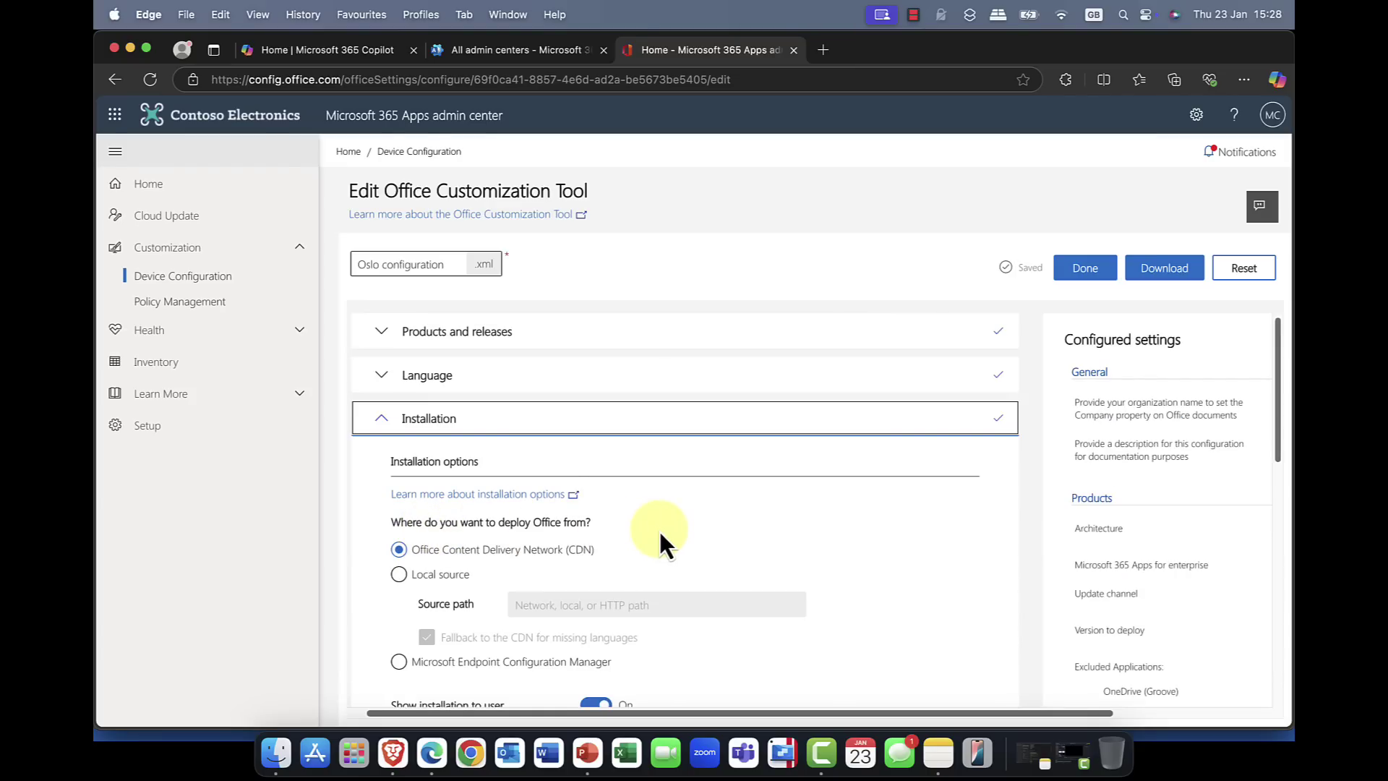
{"action": "scroll", "coordinate": [661, 527], "scroll_direction": "down", "scroll_amount": 1}
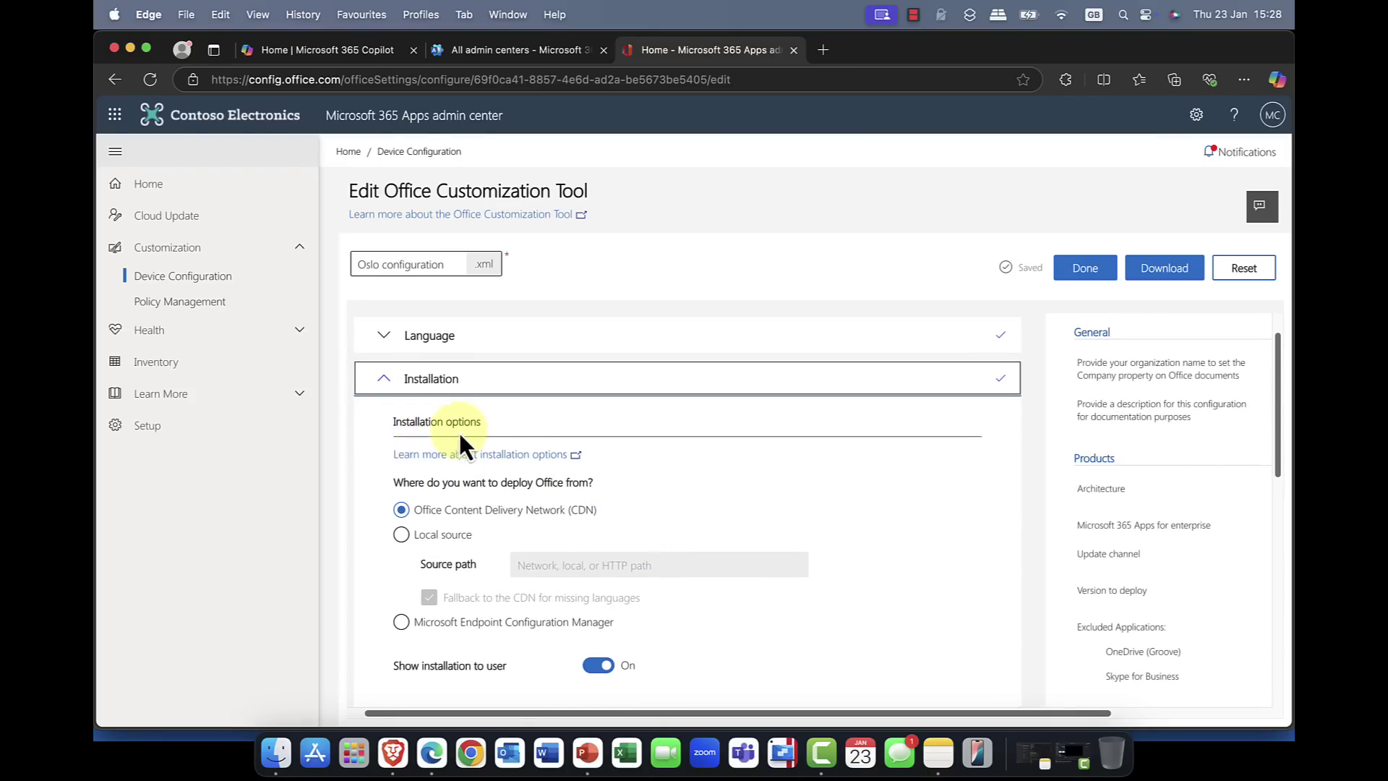
{"action": "scroll", "coordinate": [506, 491], "scroll_direction": "right", "scroll_amount": 1}
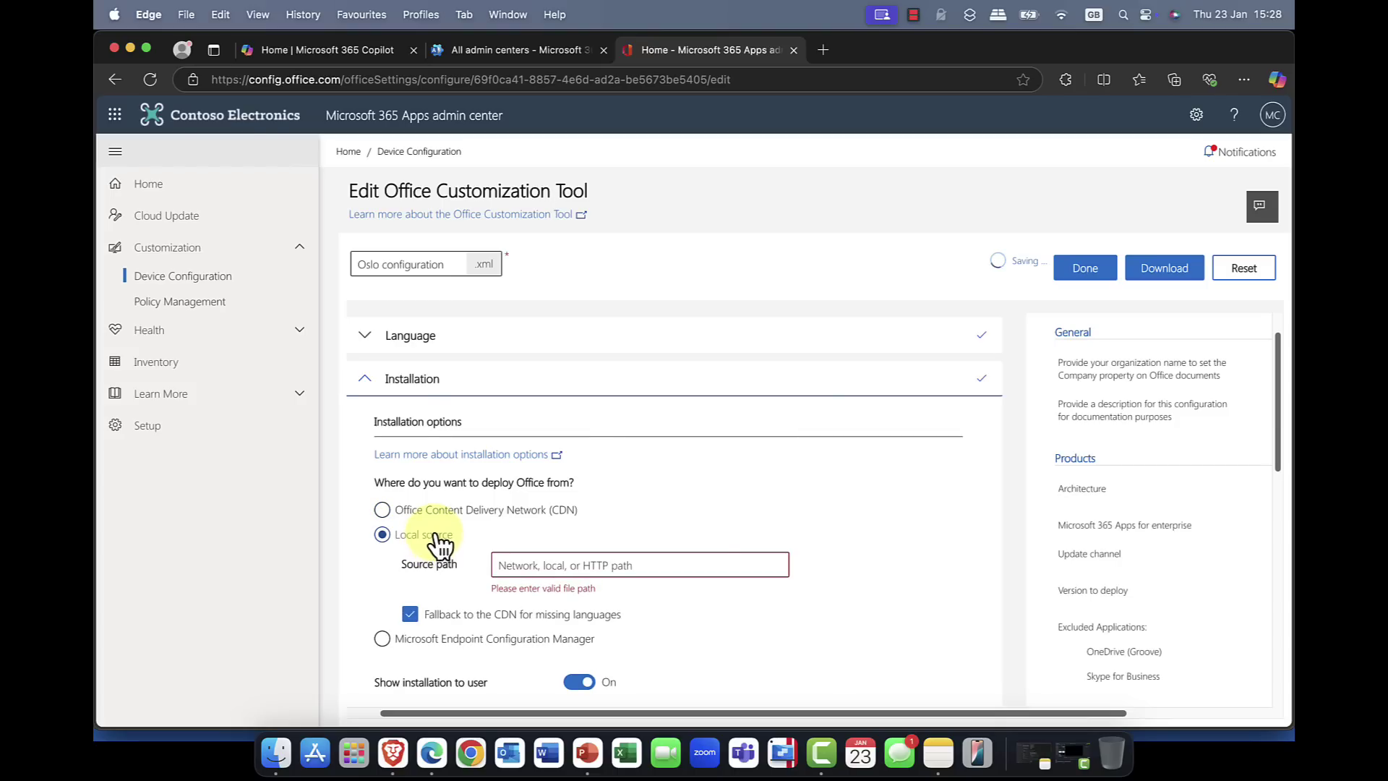
{"action": "left_click", "coordinate": [439, 512]}
{"action": "scroll", "coordinate": [445, 520], "scroll_direction": "down", "scroll_amount": 3}
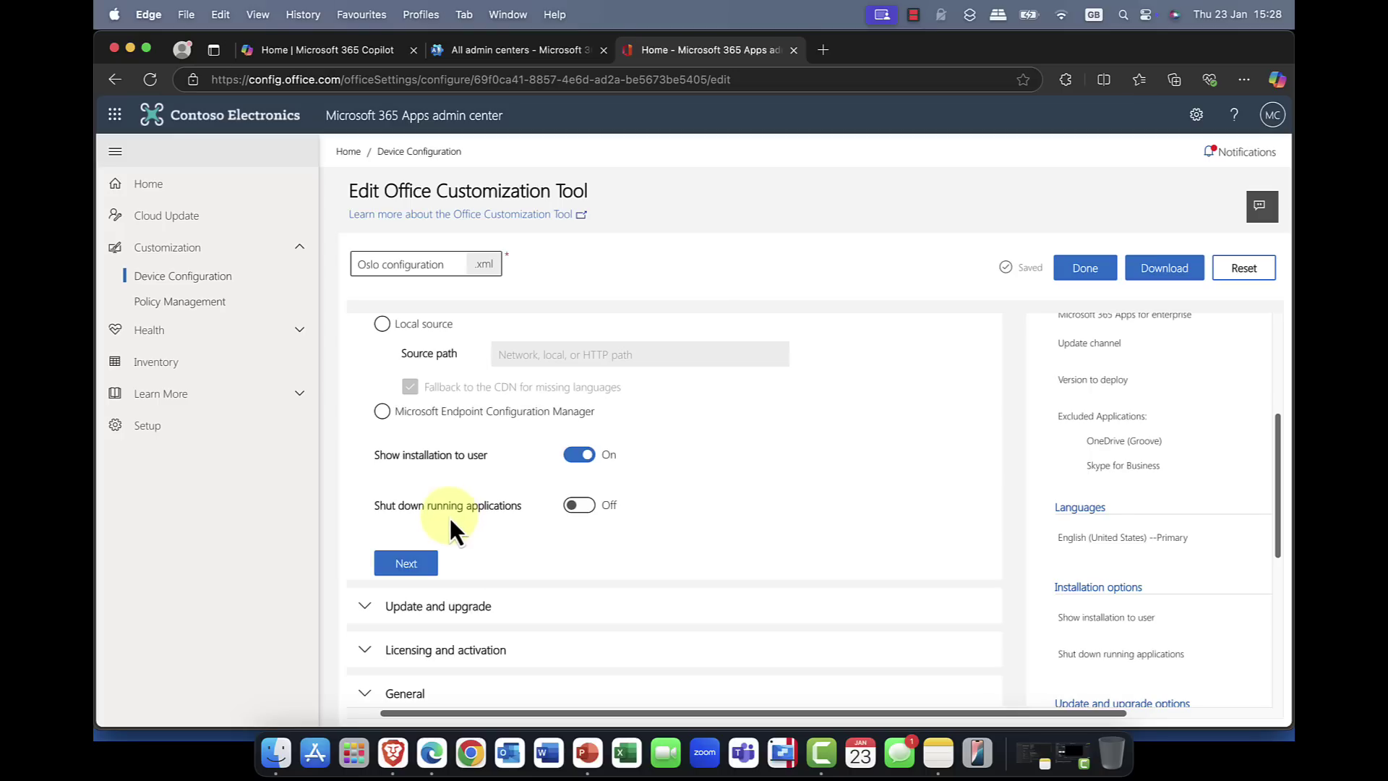
{"action": "left_click", "coordinate": [426, 412]}
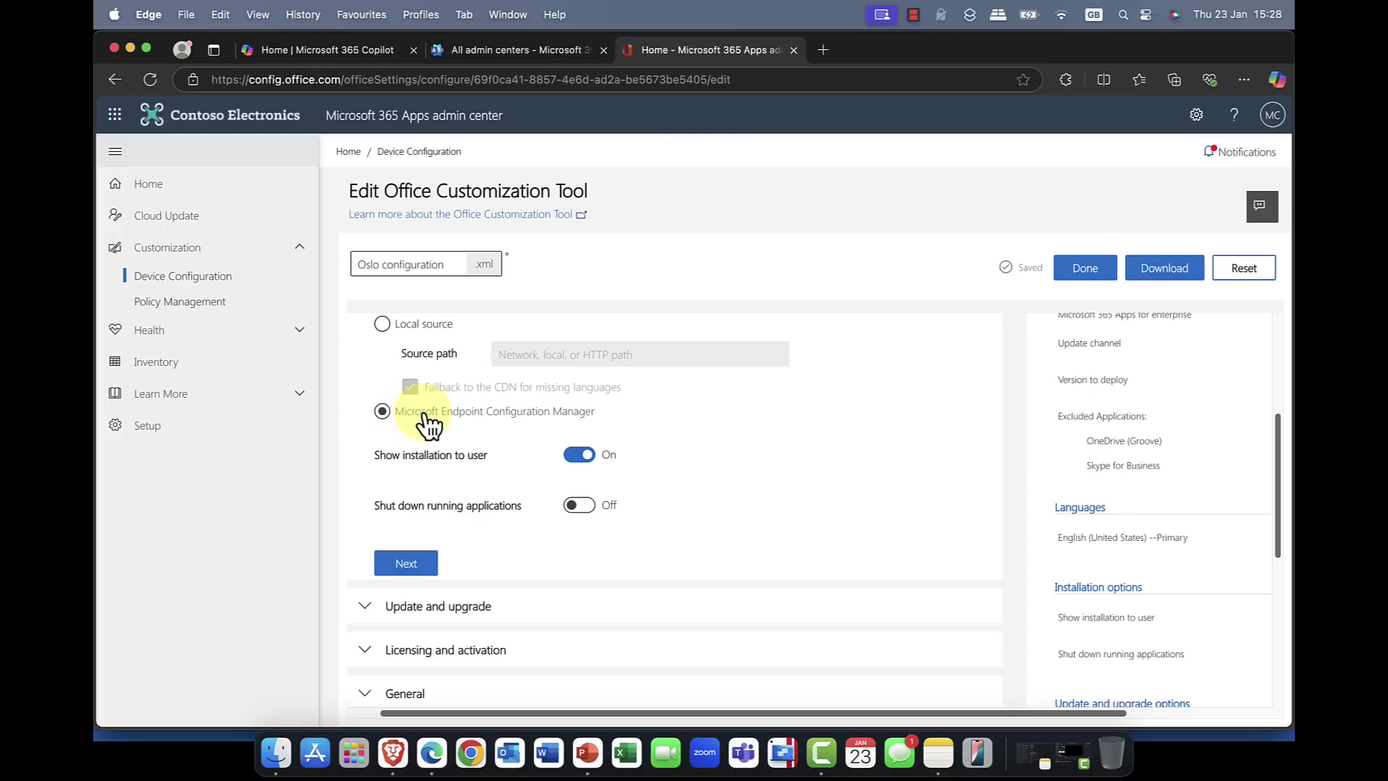
Turn off Show installation to user.
{"action": "scroll", "coordinate": [428, 424], "scroll_direction": "down", "scroll_amount": 2}
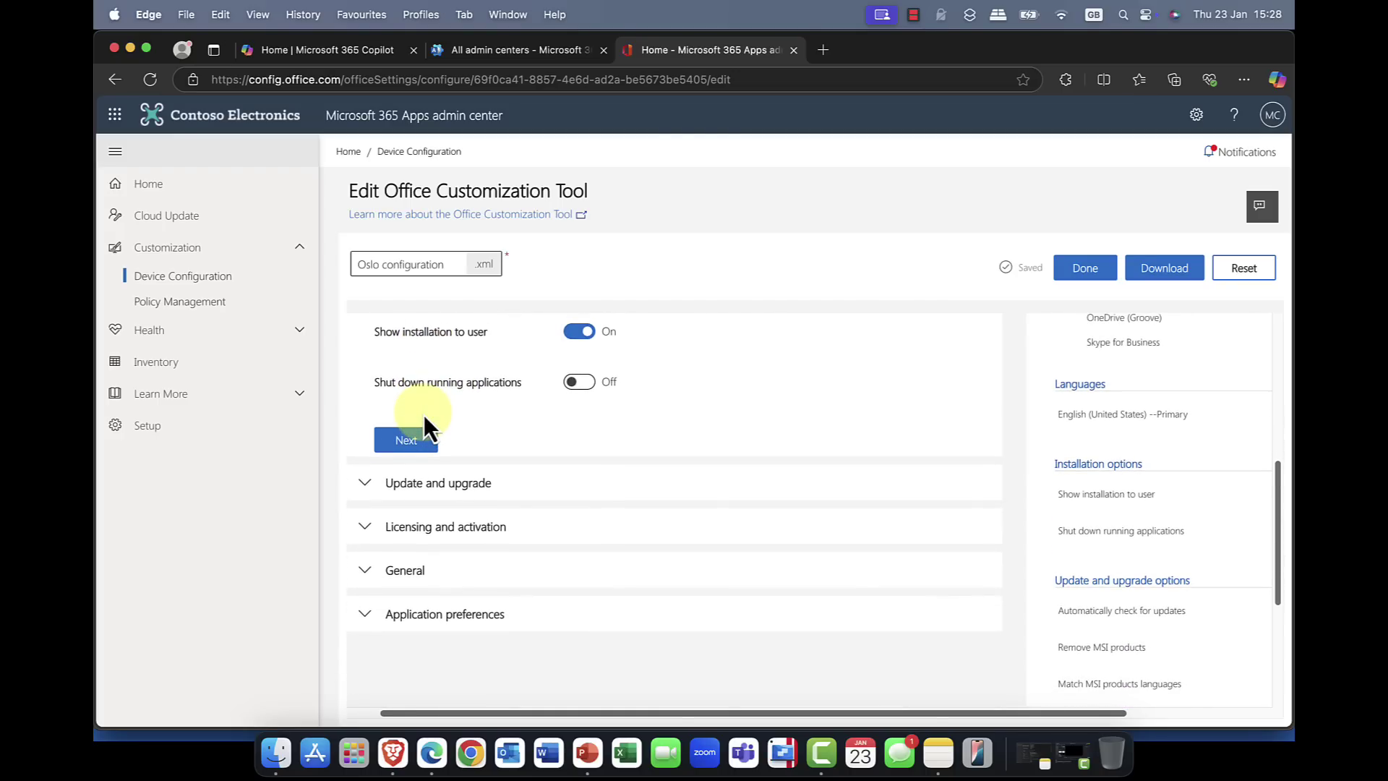
{"action": "scroll", "coordinate": [423, 415], "scroll_direction": "left", "scroll_amount": 1}
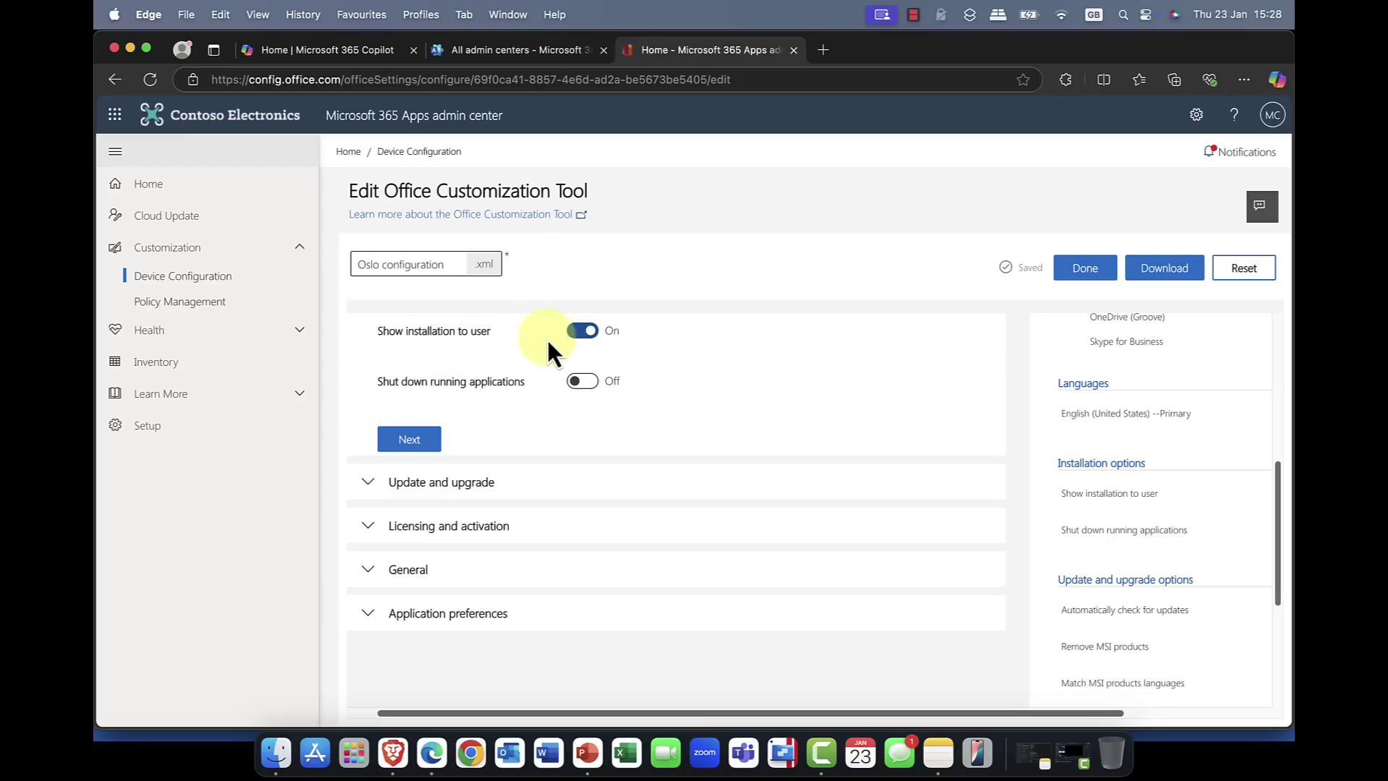
{"action": "left_click", "coordinate": [590, 334]}
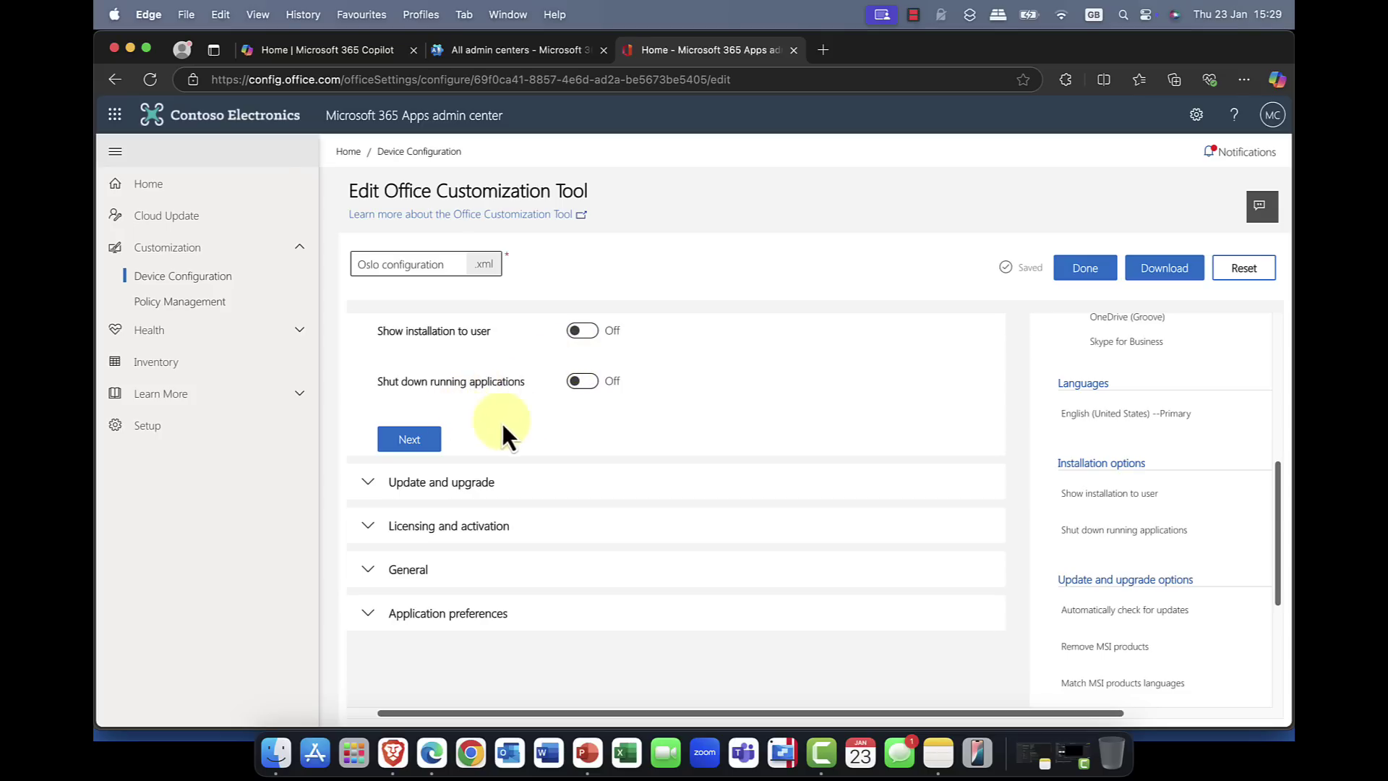
{"action": "scroll", "coordinate": [467, 423], "scroll_direction": "down", "scroll_amount": 3}
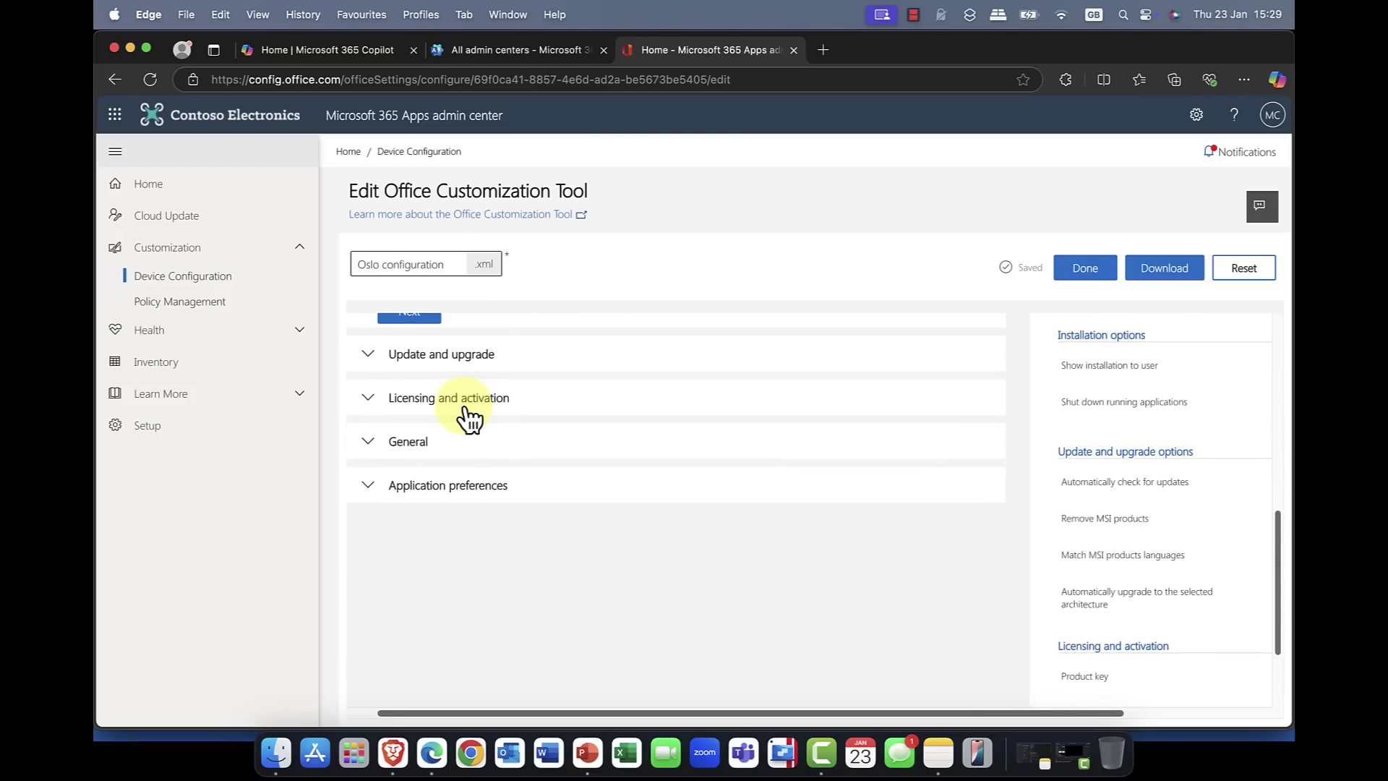
Expand Update and upgrade and review the MSI removal toggles, keeping Visio, Project, SharePoint Designer and InfoPath removal on.
{"action": "left_click", "coordinate": [370, 356]}
{"action": "scroll", "coordinate": [427, 376], "scroll_direction": "up", "scroll_amount": 2}
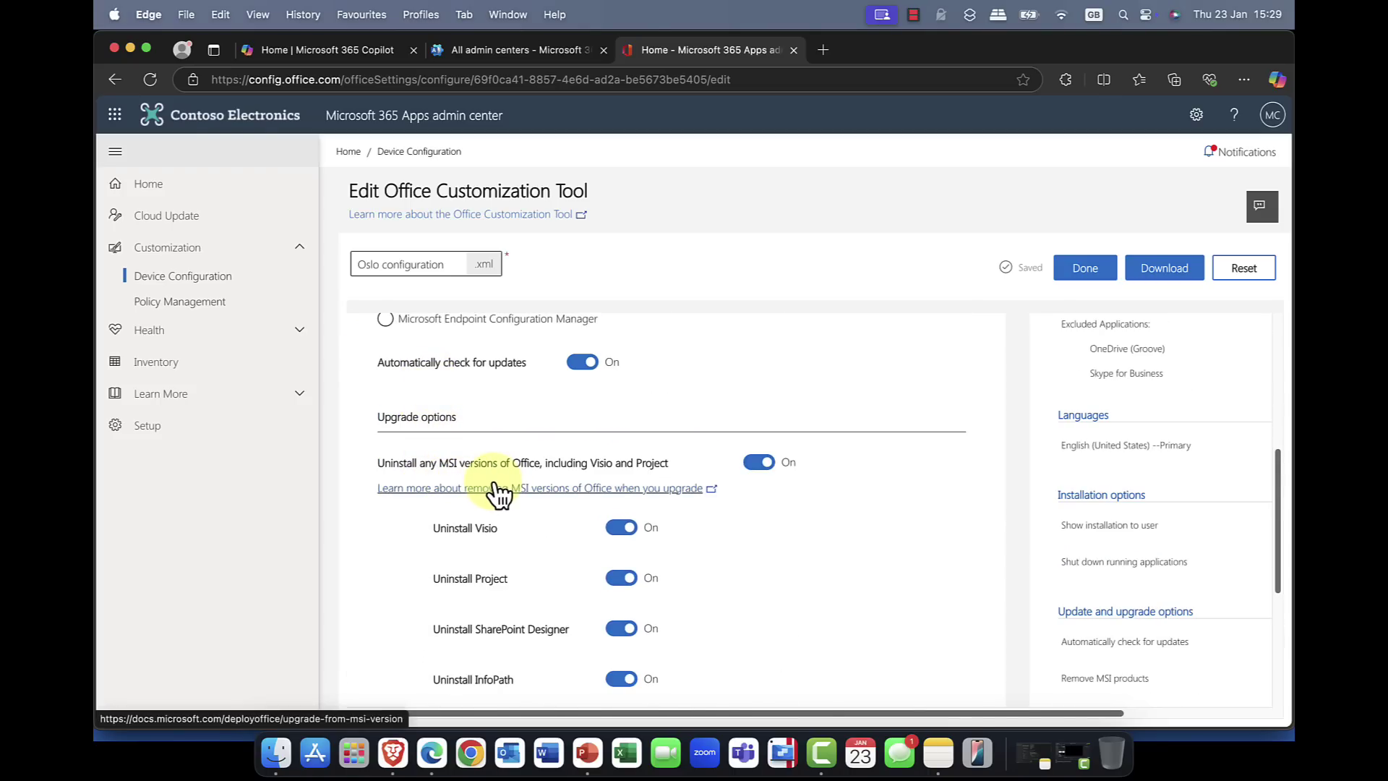
{"action": "scroll", "coordinate": [494, 486], "scroll_direction": "down", "scroll_amount": 2}
{"action": "scroll", "coordinate": [496, 486], "scroll_direction": "down", "scroll_amount": 1}
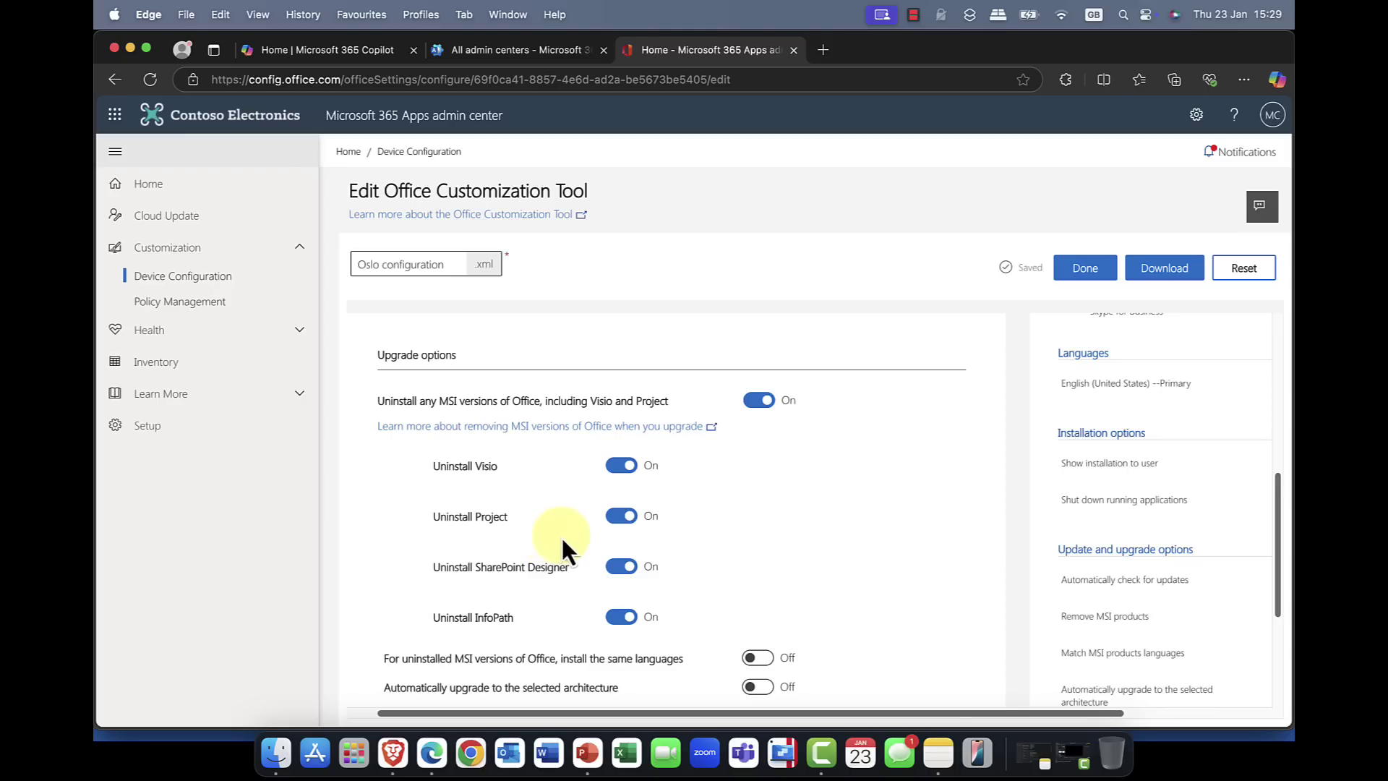
{"action": "scroll", "coordinate": [735, 537], "scroll_direction": "down", "scroll_amount": 5}
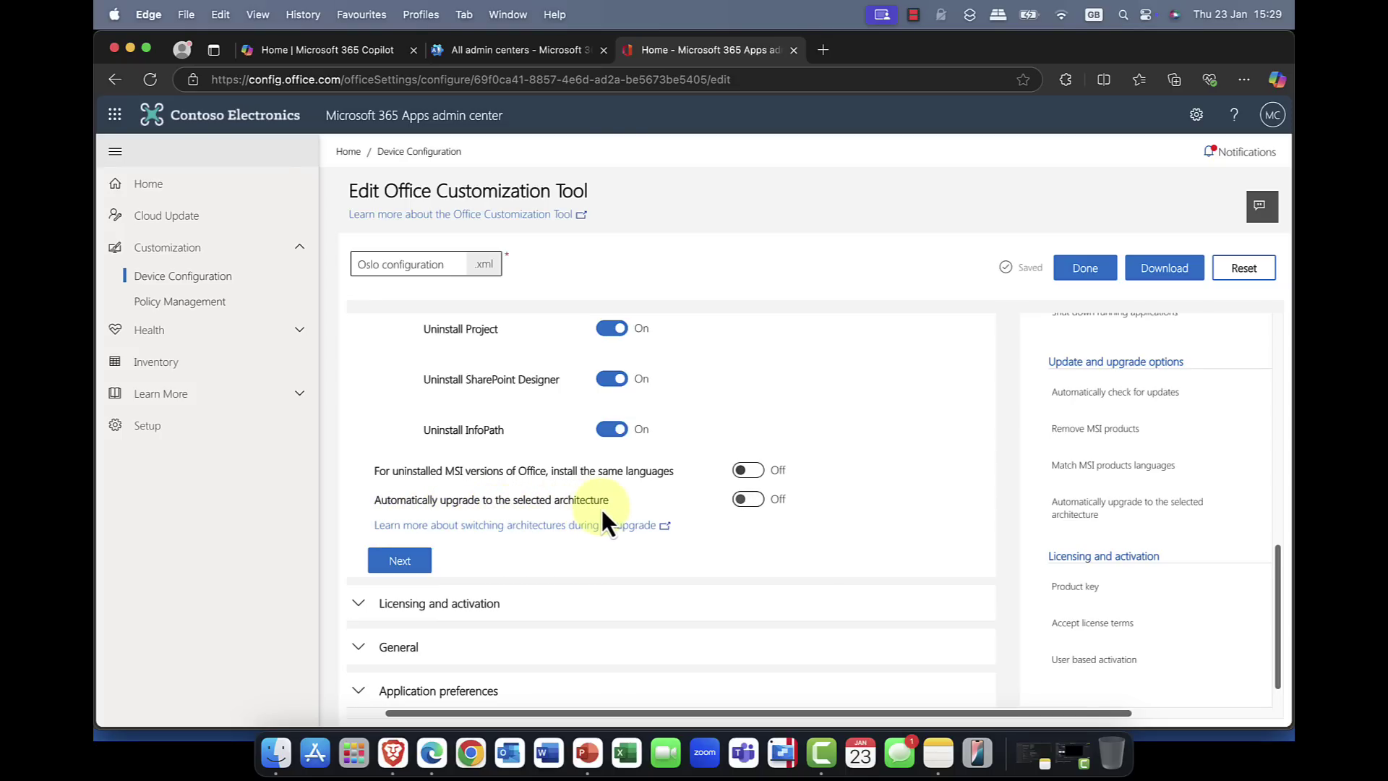
In Licensing and activation, turn on automatic acceptance of the license terms.
{"action": "left_click", "coordinate": [404, 563]}
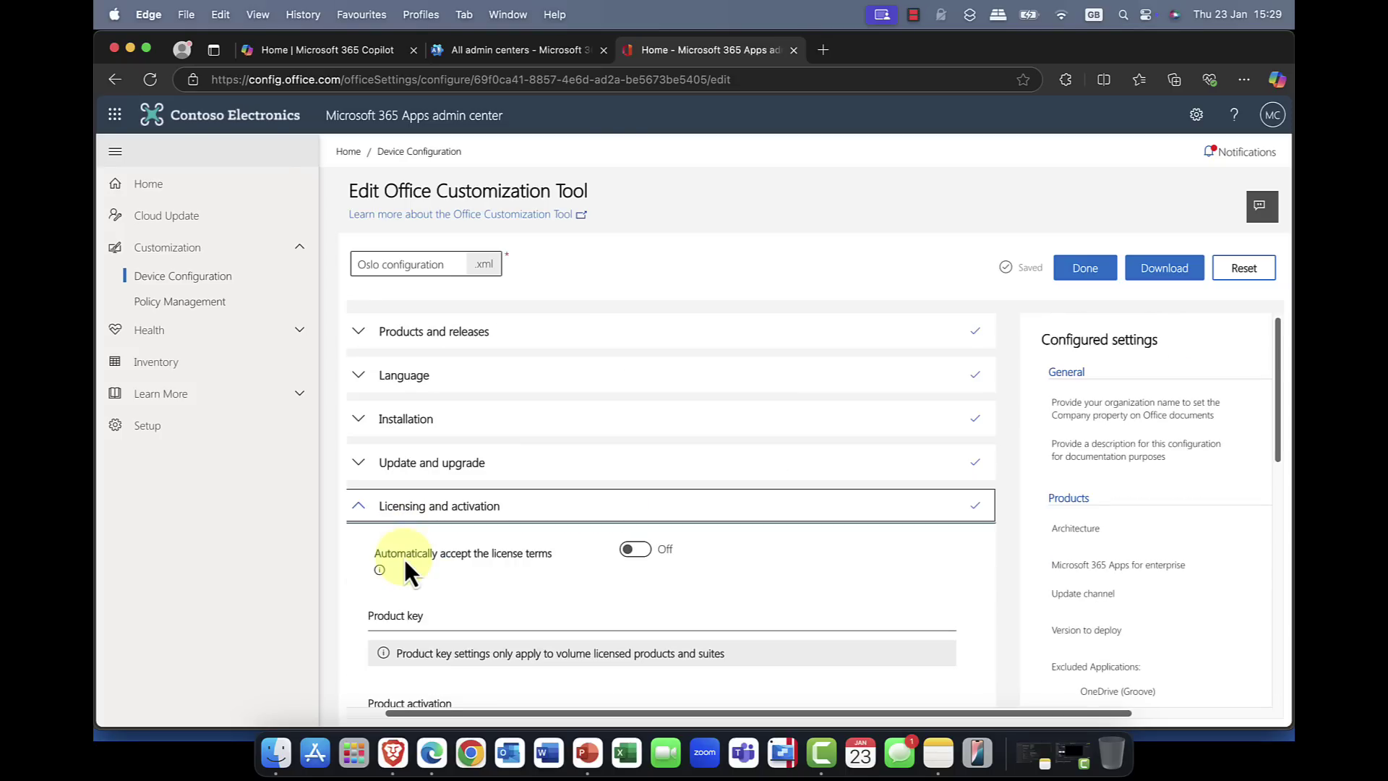
{"action": "scroll", "coordinate": [443, 541], "scroll_direction": "down", "scroll_amount": 3}
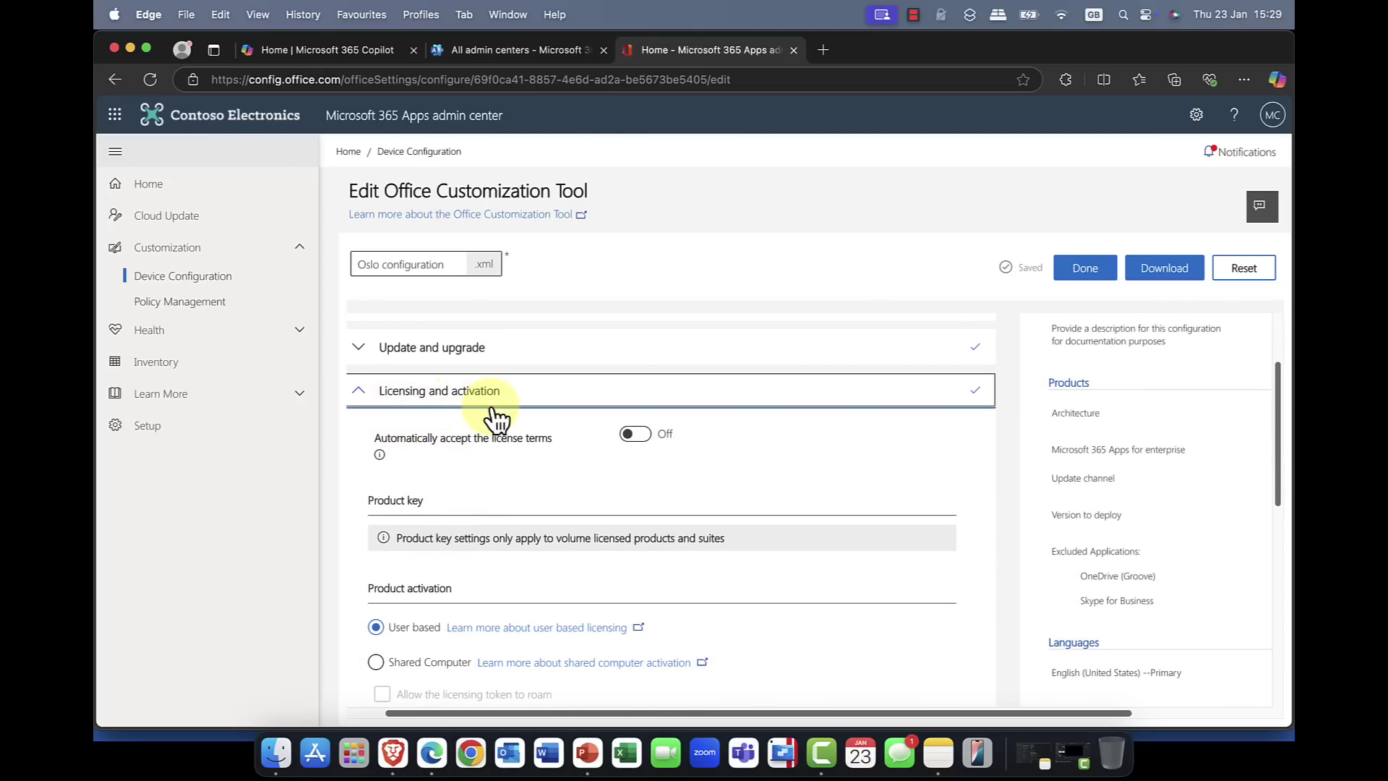
{"action": "left_click", "coordinate": [636, 435]}
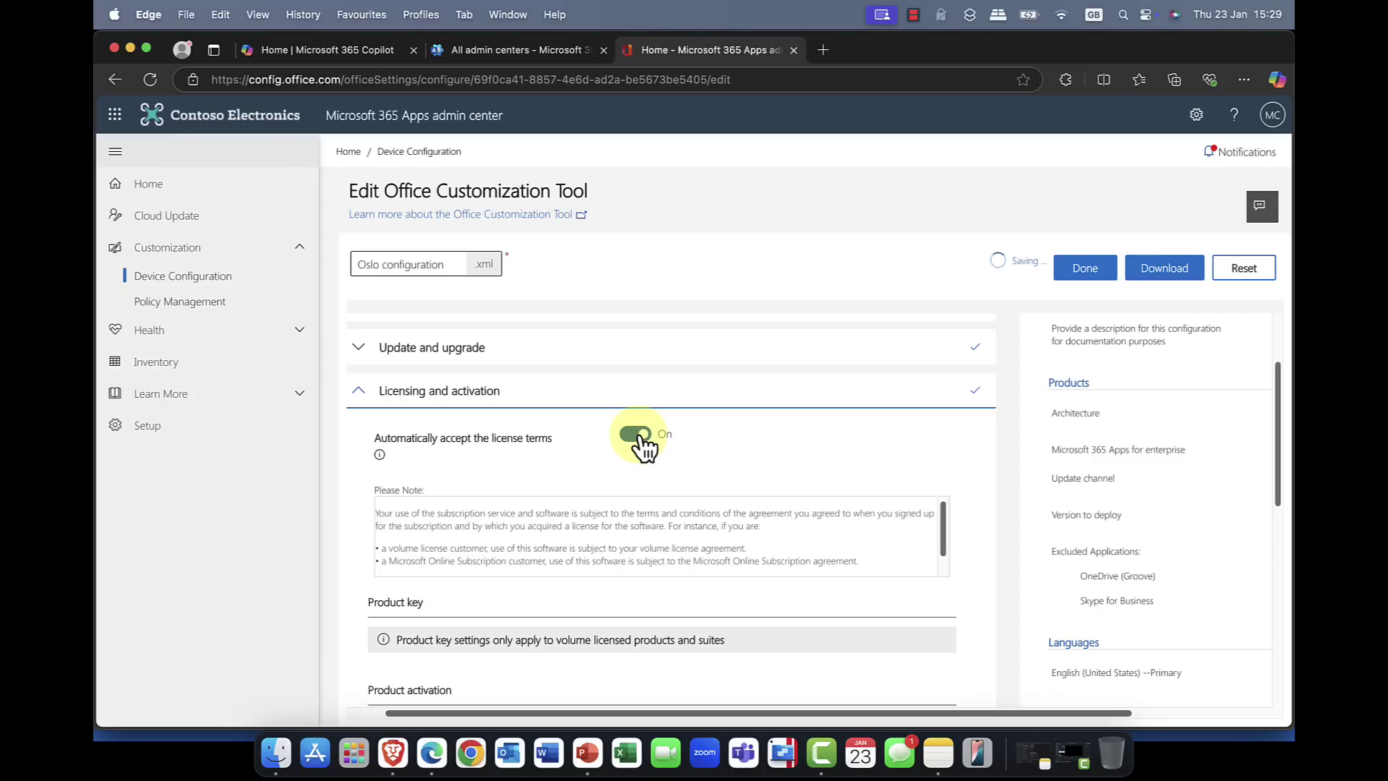
{"action": "scroll", "coordinate": [549, 515], "scroll_direction": "down", "scroll_amount": 5}
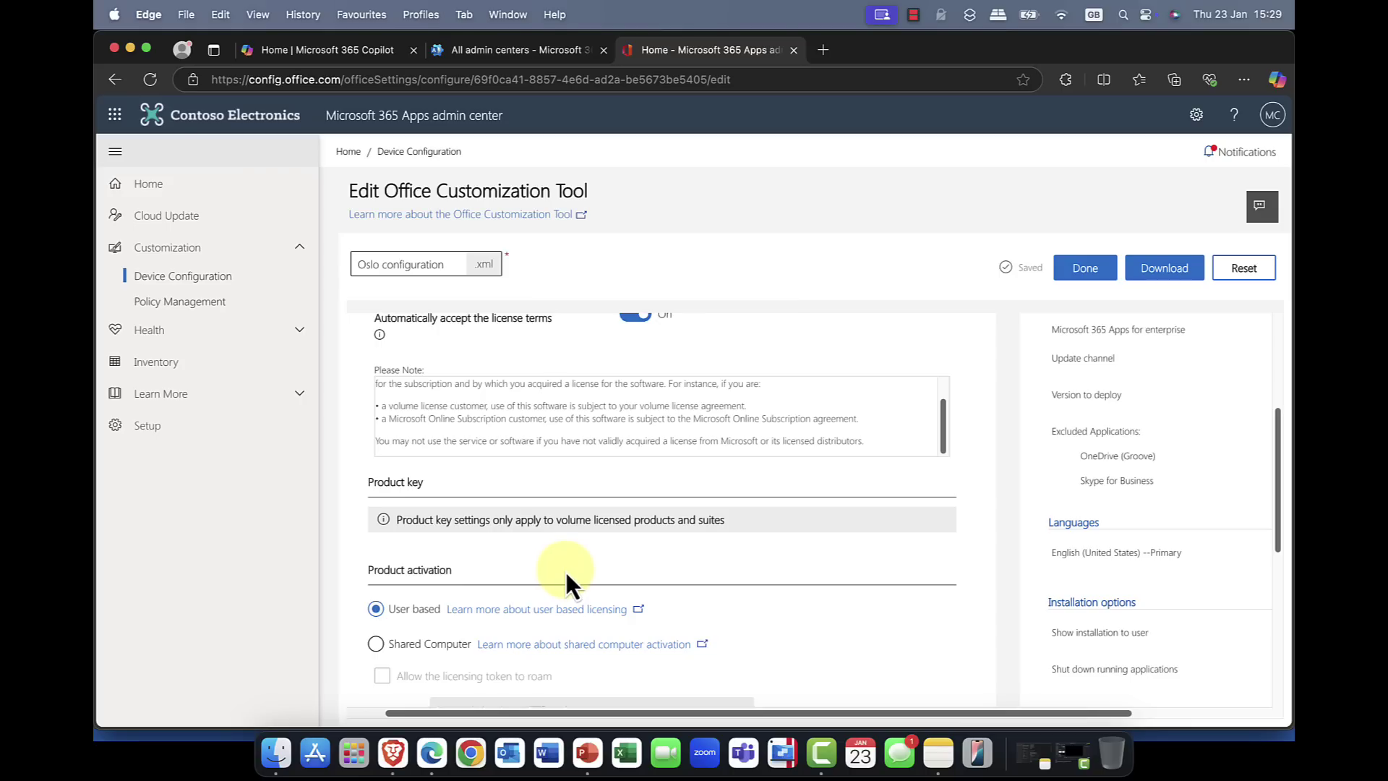
{"action": "scroll", "coordinate": [526, 561], "scroll_direction": "down", "scroll_amount": 5}
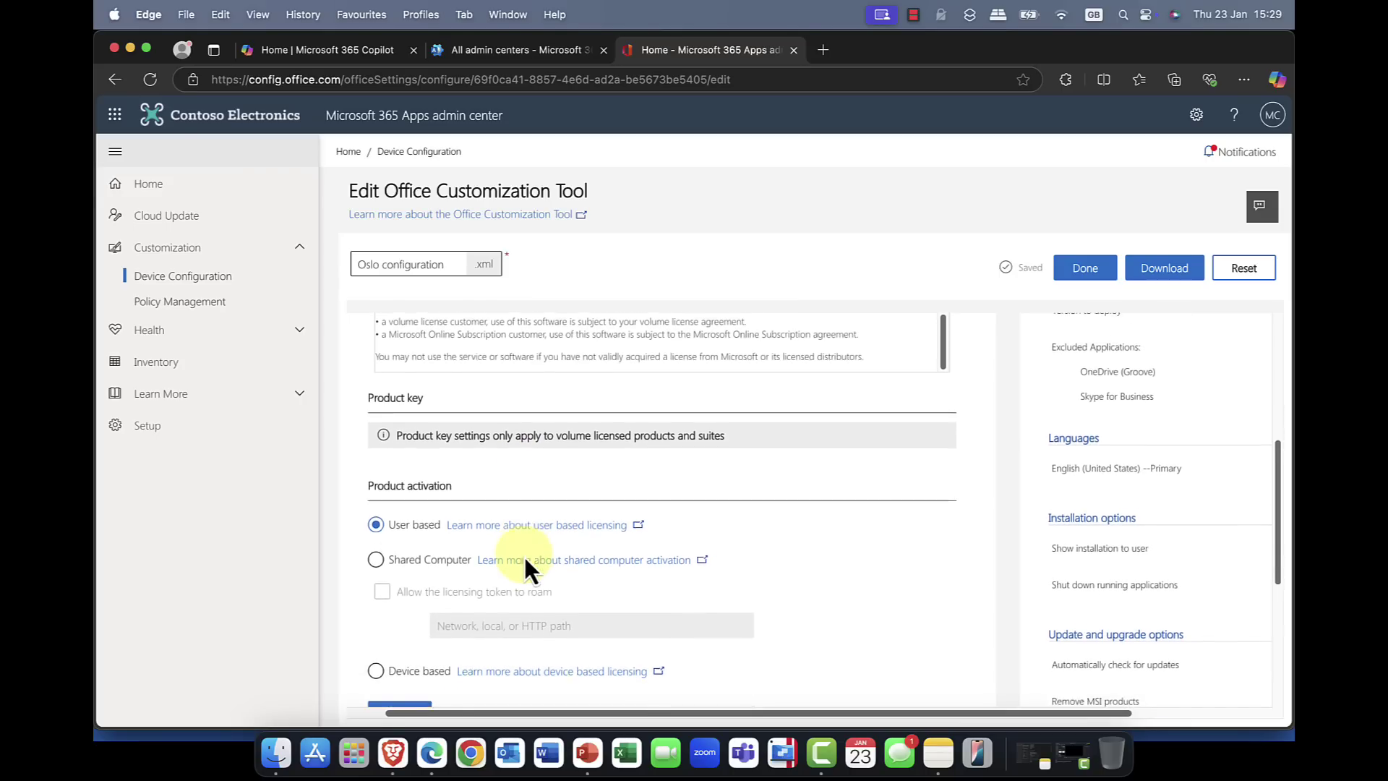
{"action": "scroll", "coordinate": [522, 554], "scroll_direction": "up", "scroll_amount": 1}
{"action": "scroll", "coordinate": [519, 543], "scroll_direction": "left", "scroll_amount": 1}
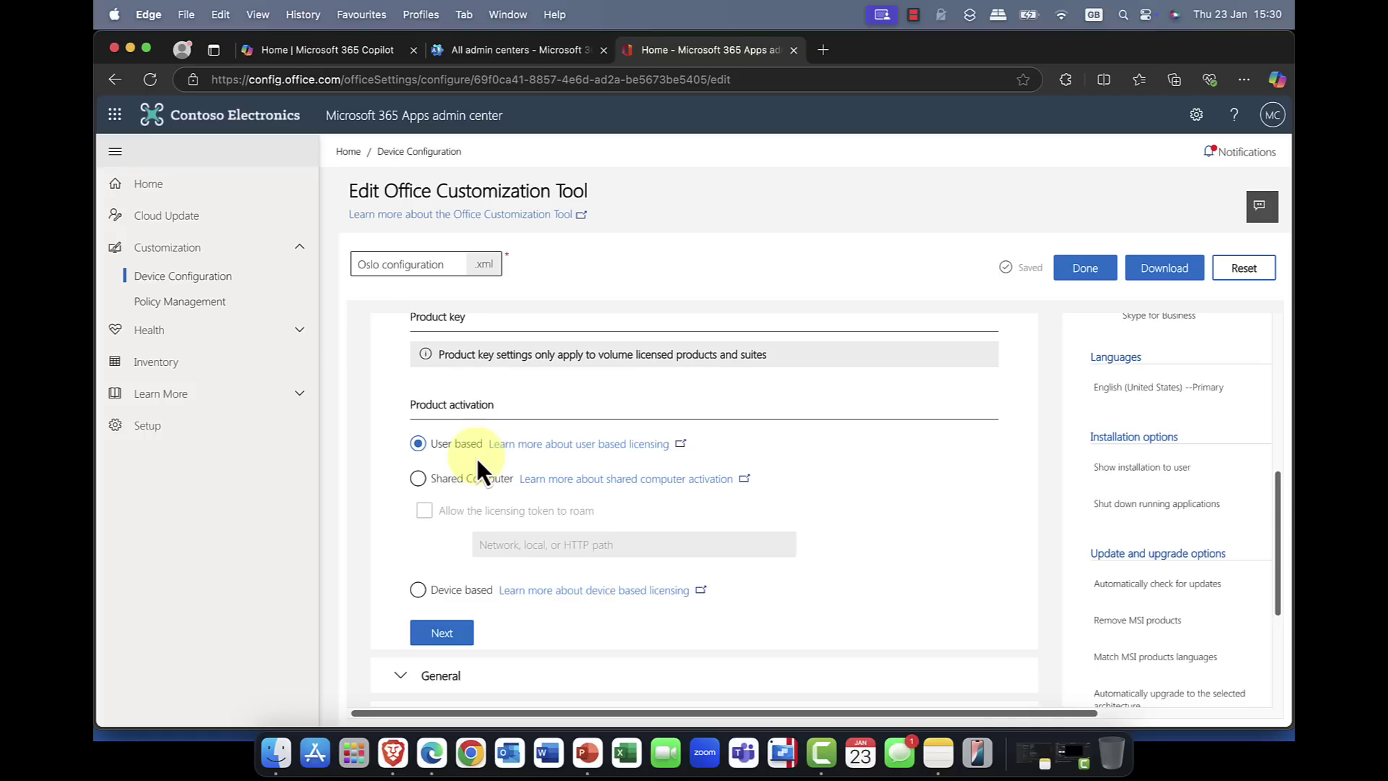
Select Shared Computer activation, leaving 'Allow the licensing token to roam' unticked after trying it.
{"action": "left_click", "coordinate": [475, 479]}
{"action": "left_click", "coordinate": [477, 510]}
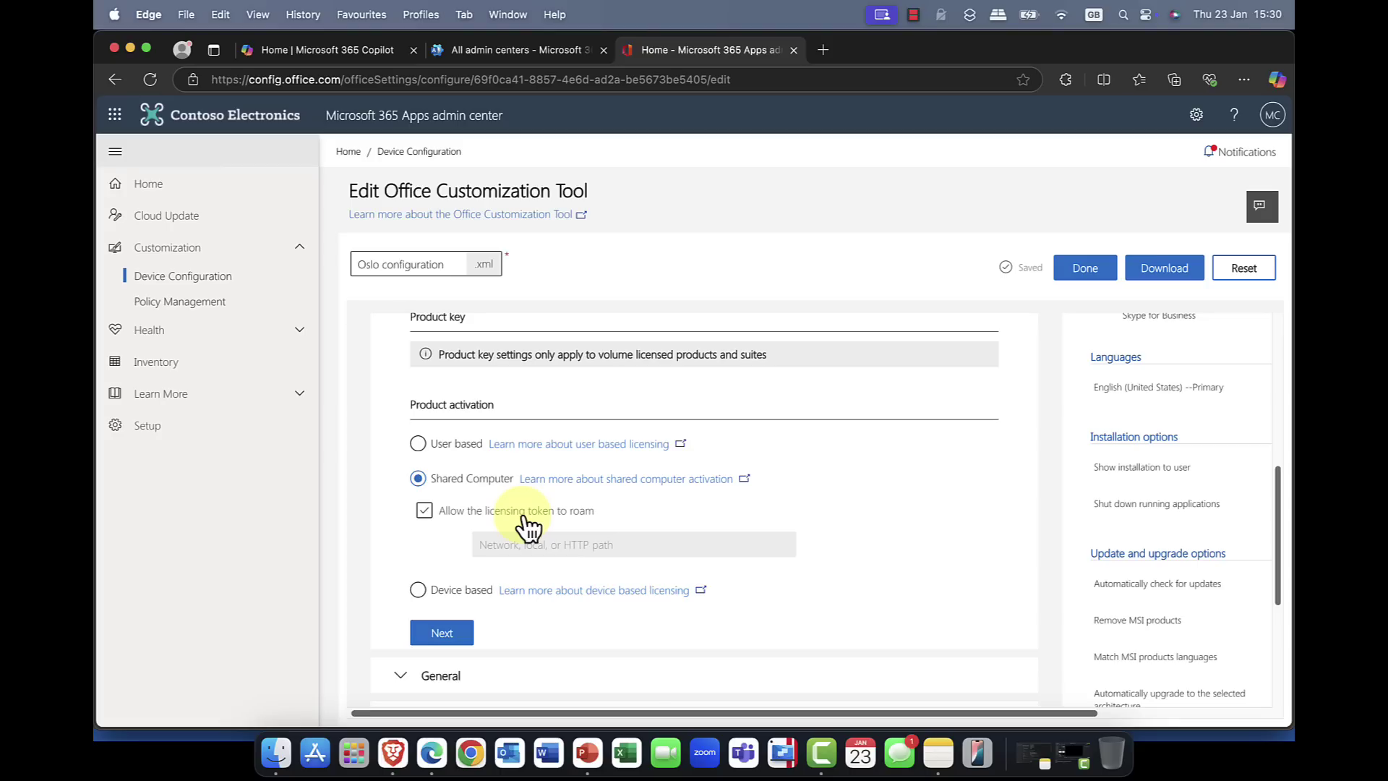
{"action": "scroll", "coordinate": [526, 515], "scroll_direction": "down", "scroll_amount": 1}
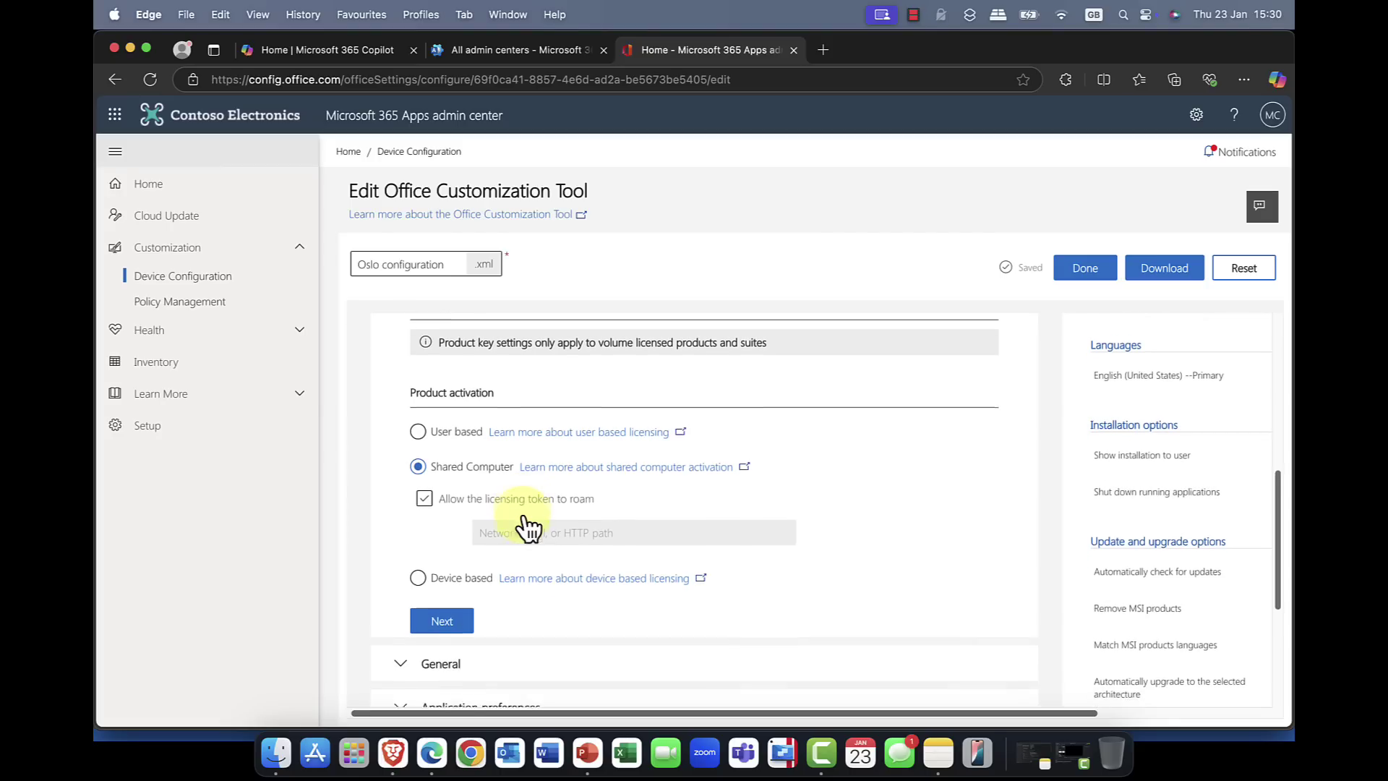
{"action": "left_click", "coordinate": [523, 514]}
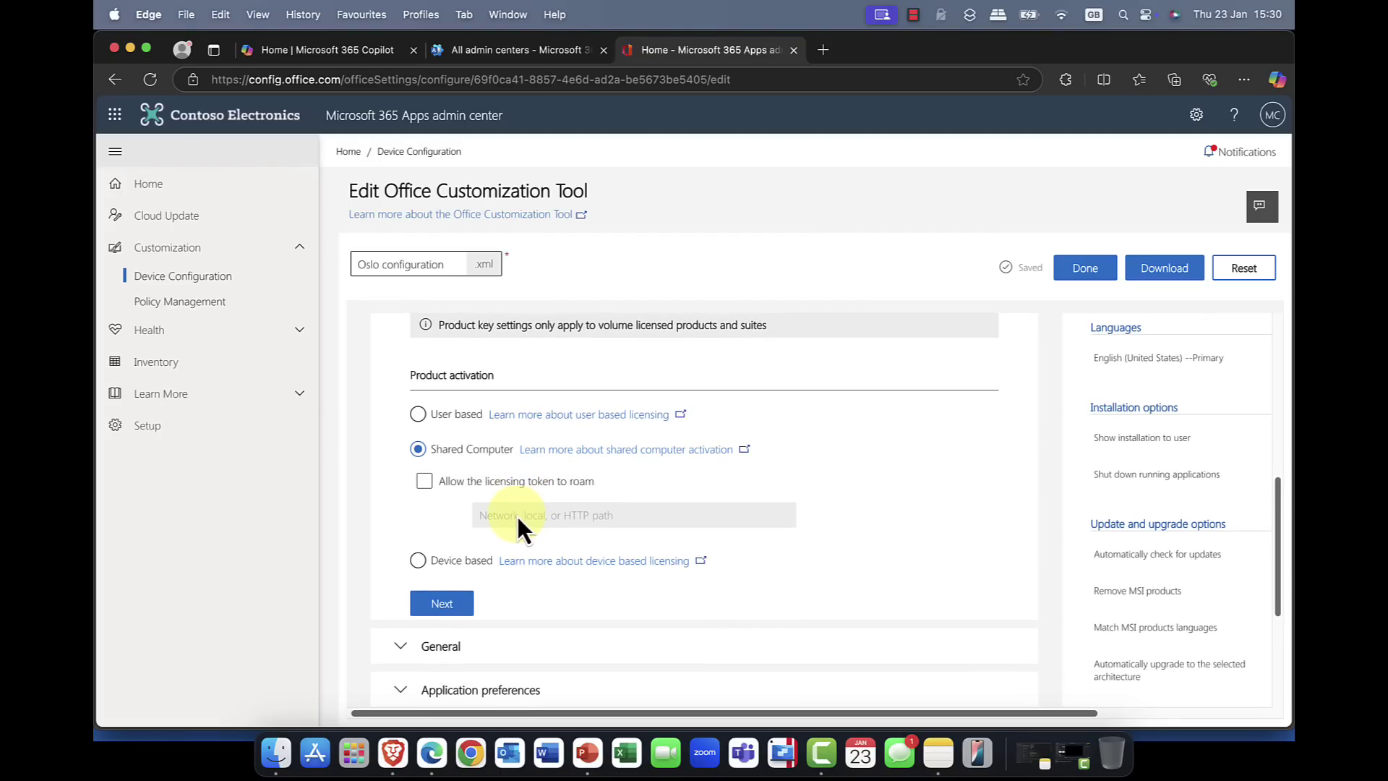
{"action": "scroll", "coordinate": [516, 513], "scroll_direction": "down", "scroll_amount": 1}
{"action": "scroll", "coordinate": [518, 525], "scroll_direction": "up", "scroll_amount": 1}
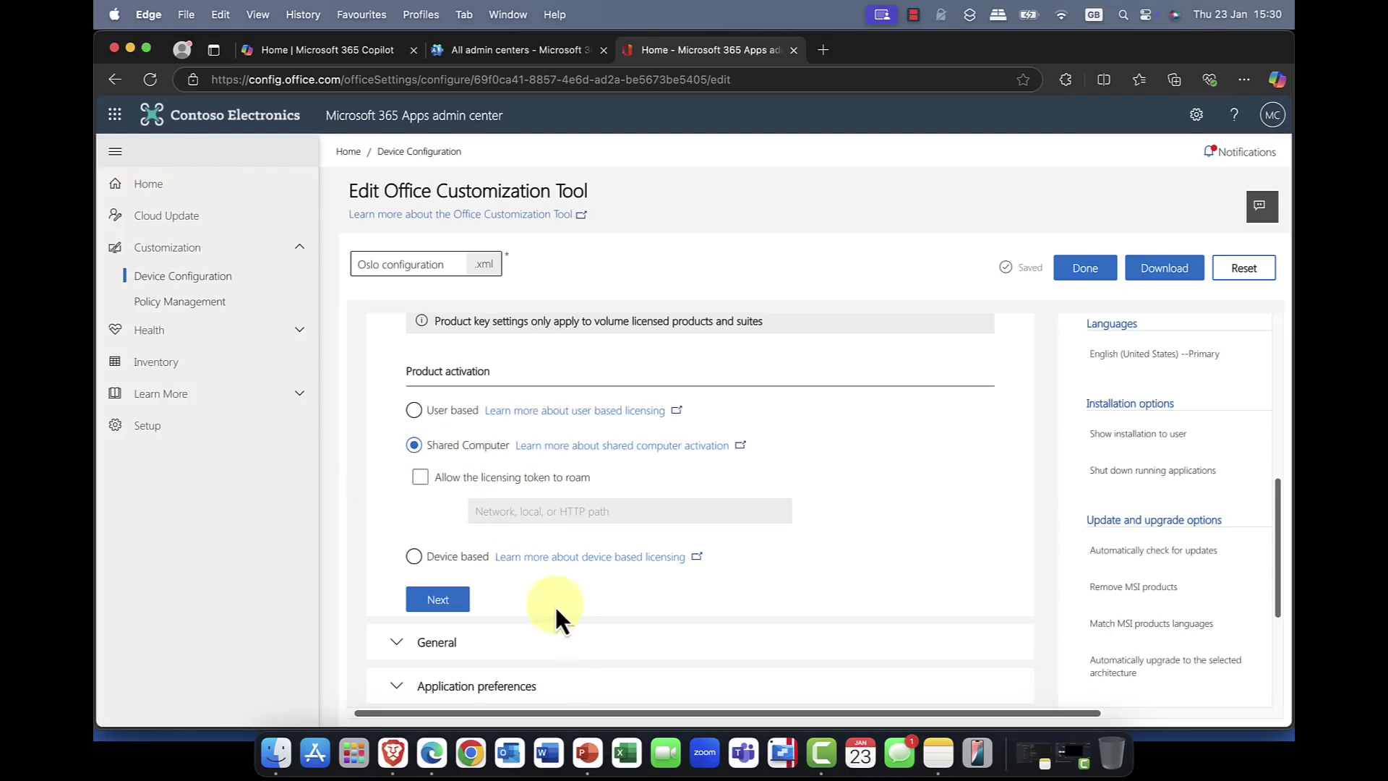
{"action": "scroll", "coordinate": [570, 661], "scroll_direction": "down", "scroll_amount": 1}
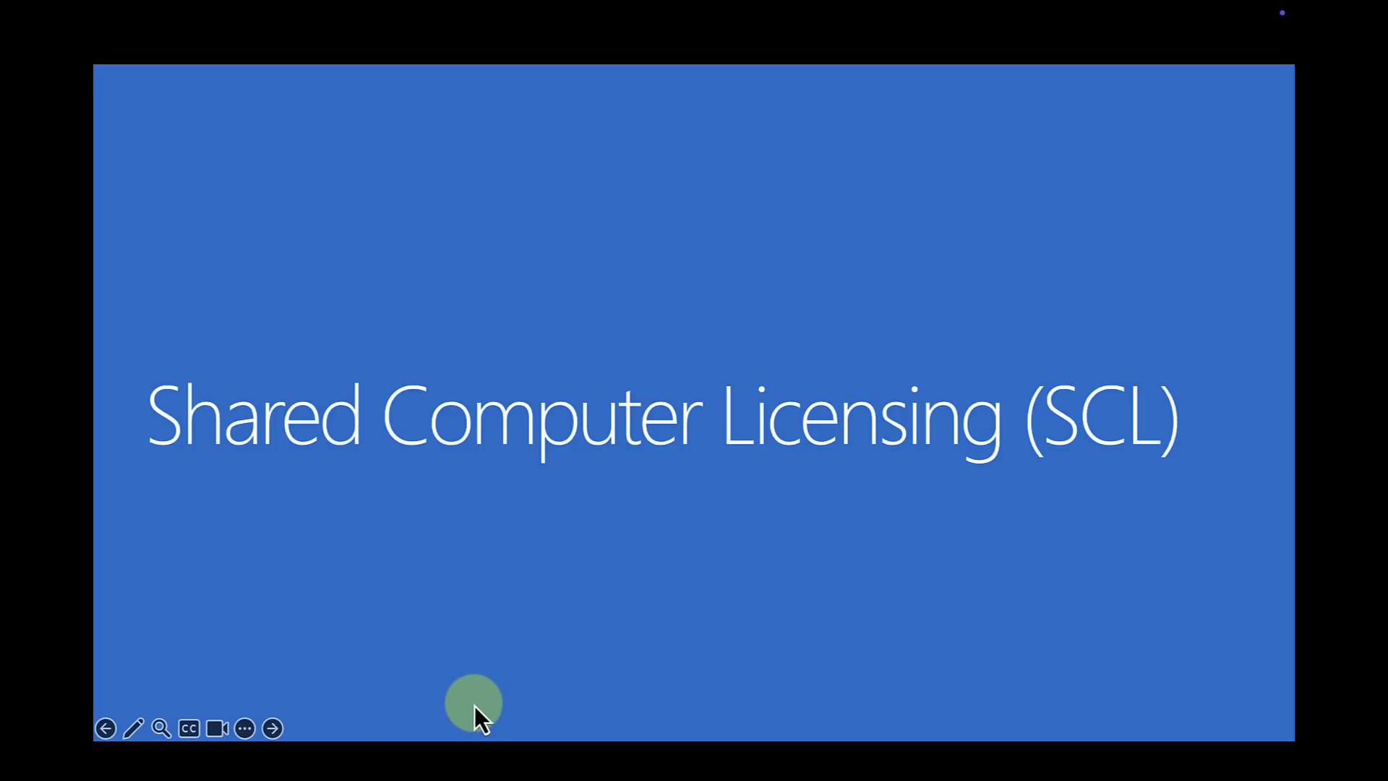
Advance from the SCL title slide to the slide explaining what Shared Computer Licensing is.
{"action": "left_click", "coordinate": [476, 705]}
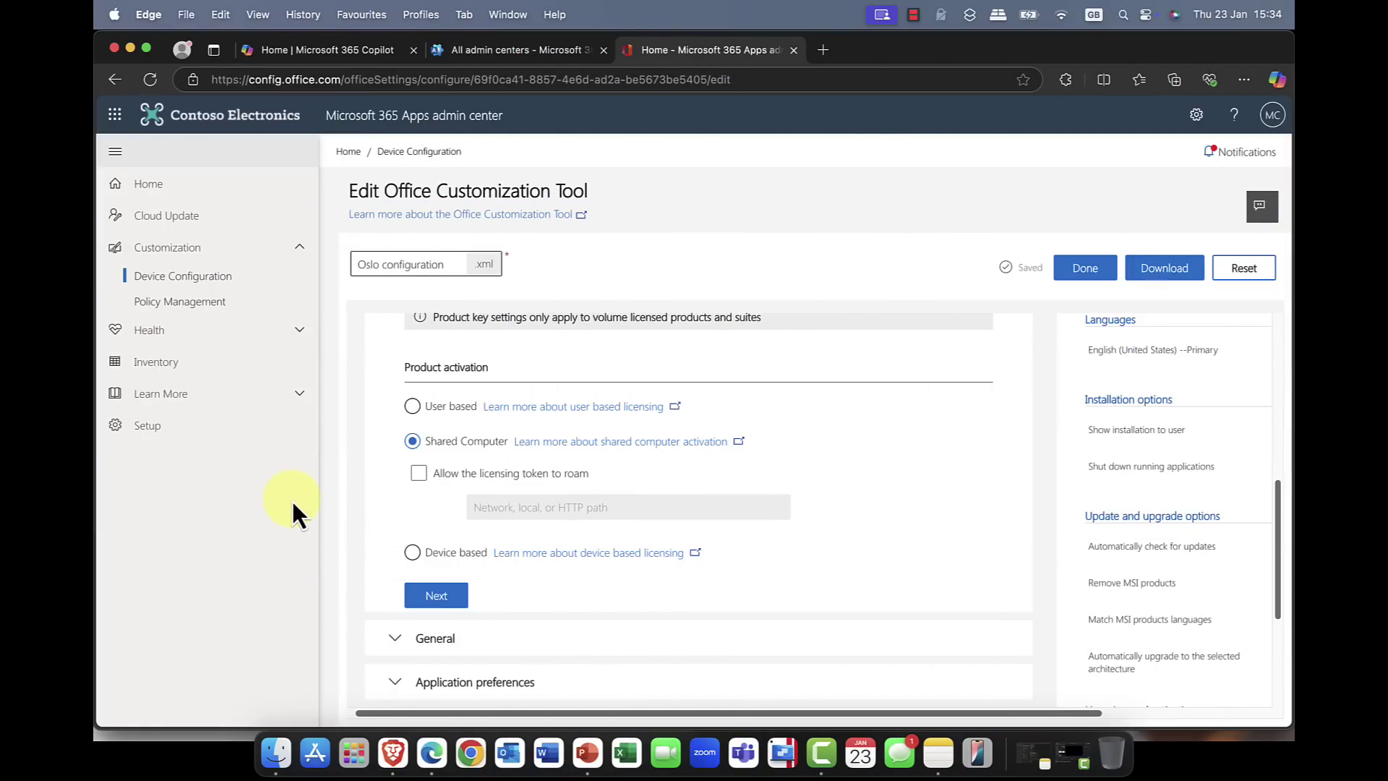
In the General settings, enter 'Oslo HQ' as the organization name.
{"action": "scroll", "coordinate": [458, 531], "scroll_direction": "right", "scroll_amount": 1}
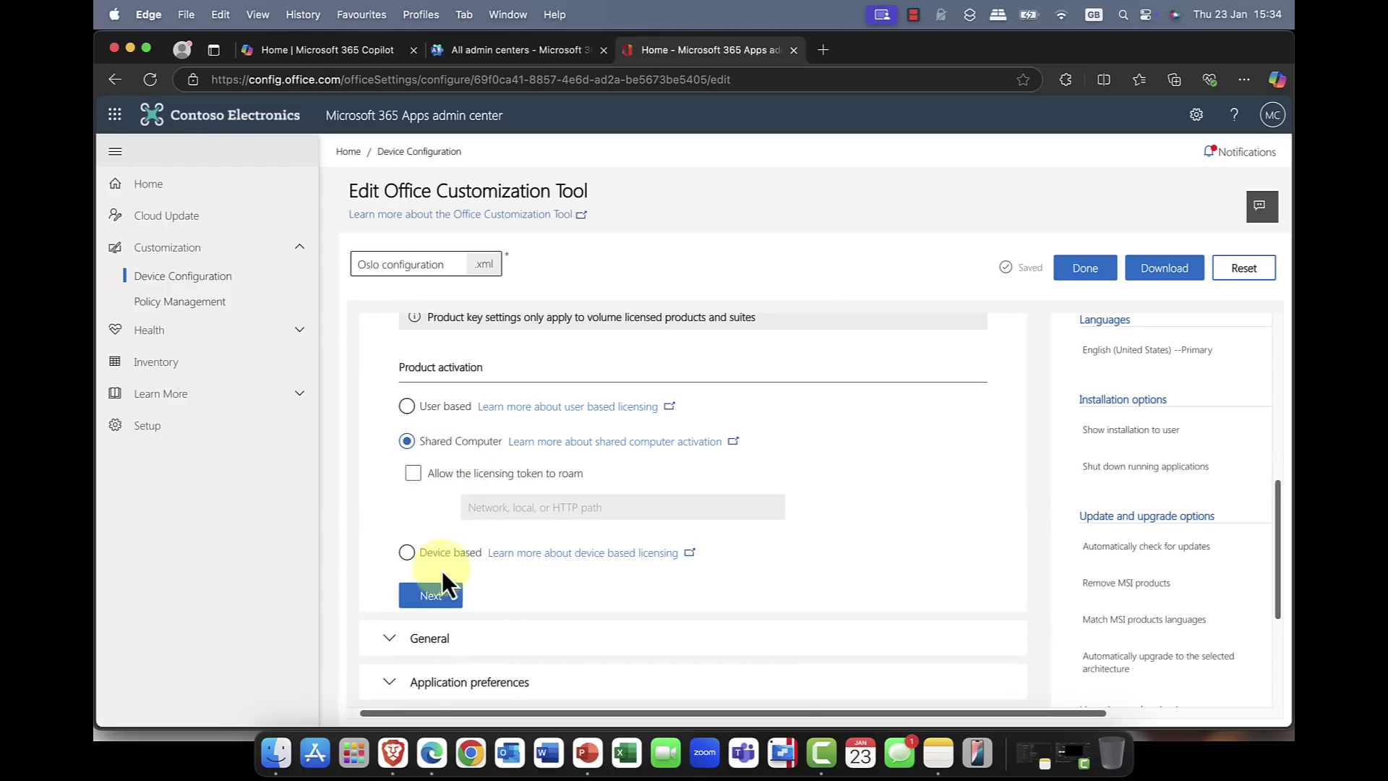
{"action": "left_click", "coordinate": [432, 595]}
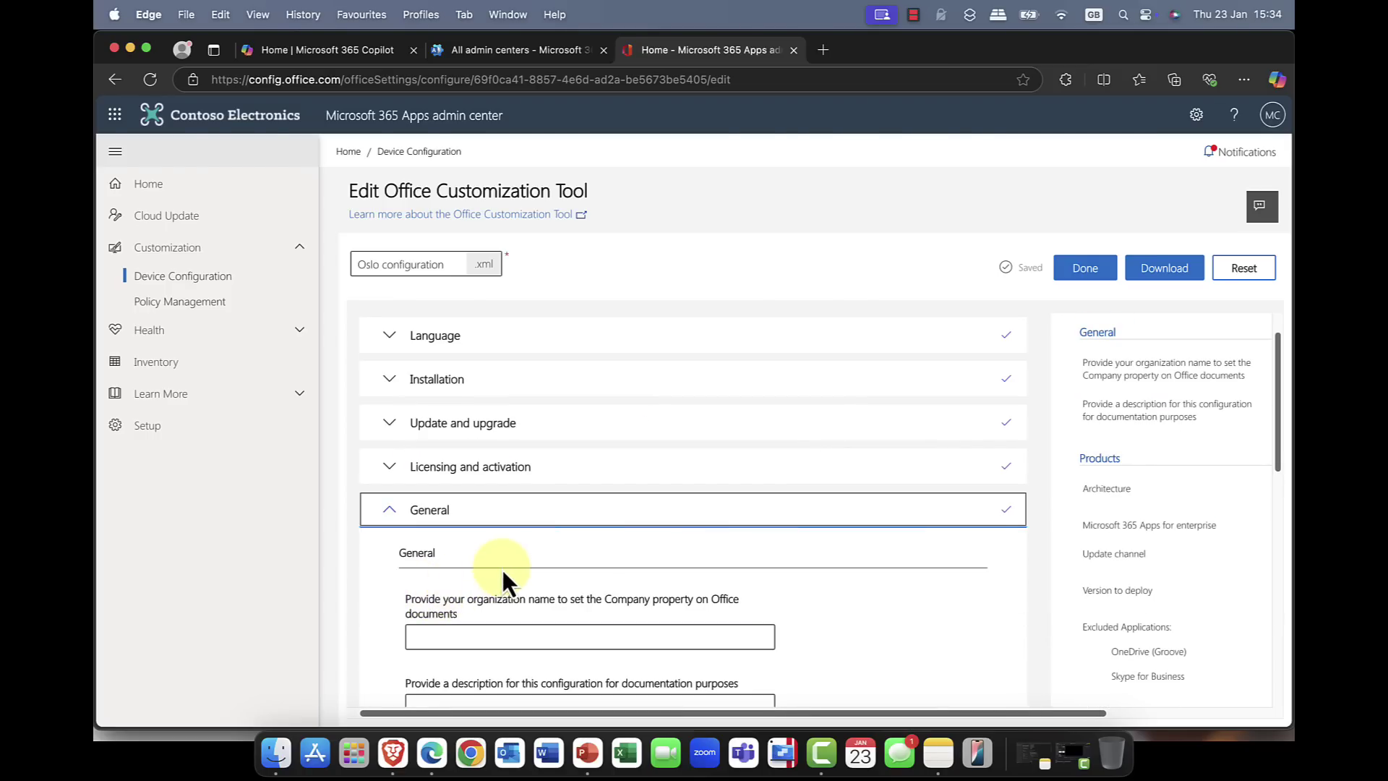
{"action": "scroll", "coordinate": [502, 568], "scroll_direction": "down", "scroll_amount": 3}
{"action": "scroll", "coordinate": [498, 566], "scroll_direction": "down", "scroll_amount": 1}
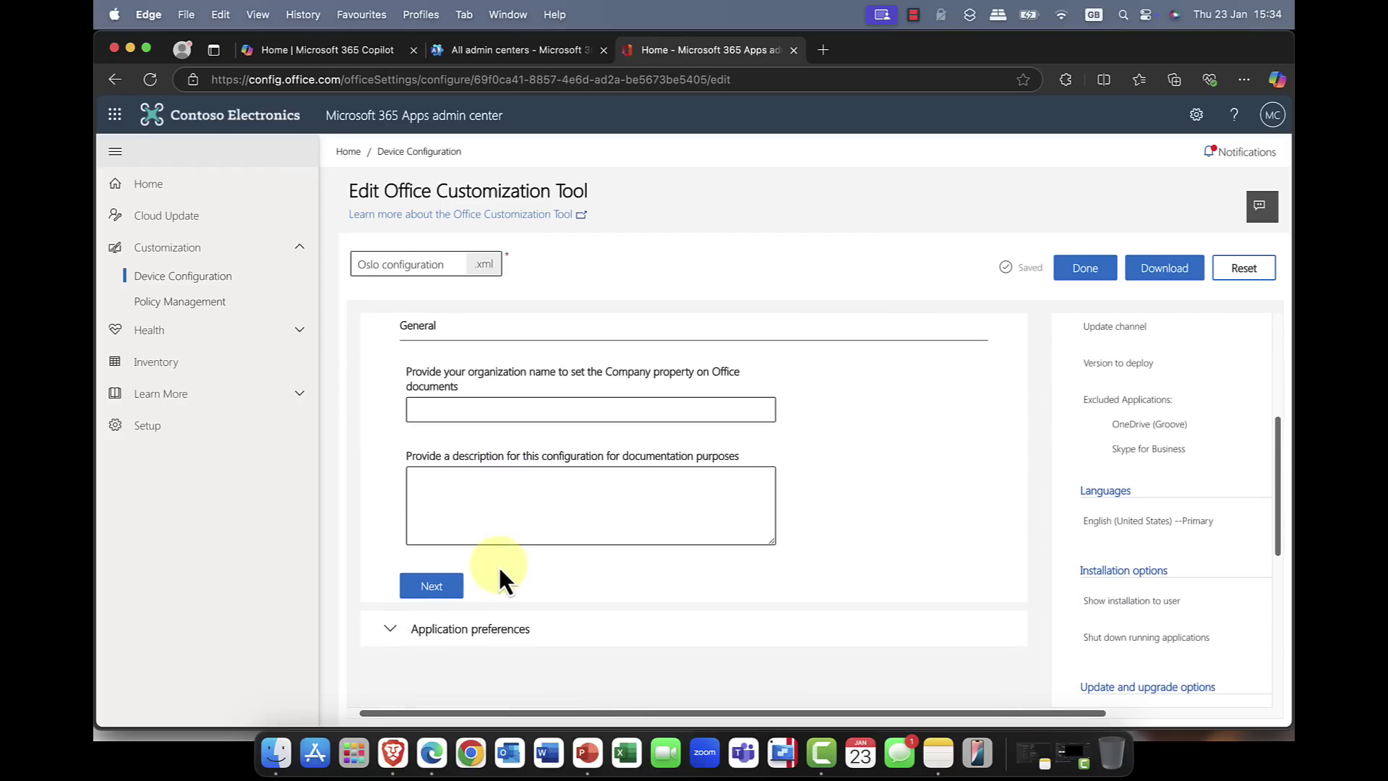
{"action": "left_click", "coordinate": [550, 418]}
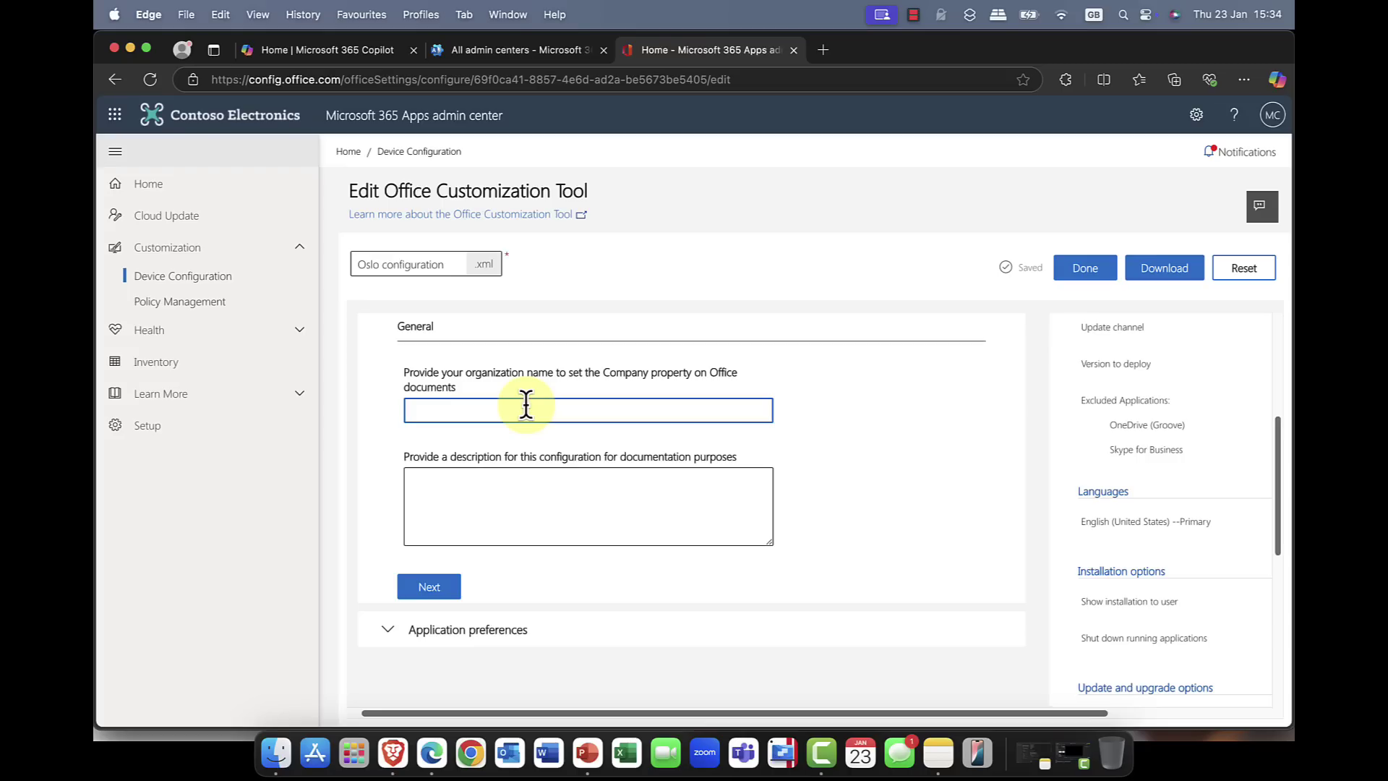
{"action": "type", "text": "Oslo HQ"}
Review the Application preferences list, keep all defaults, and finish the configuration wizard.
{"action": "left_click", "coordinate": [432, 586]}
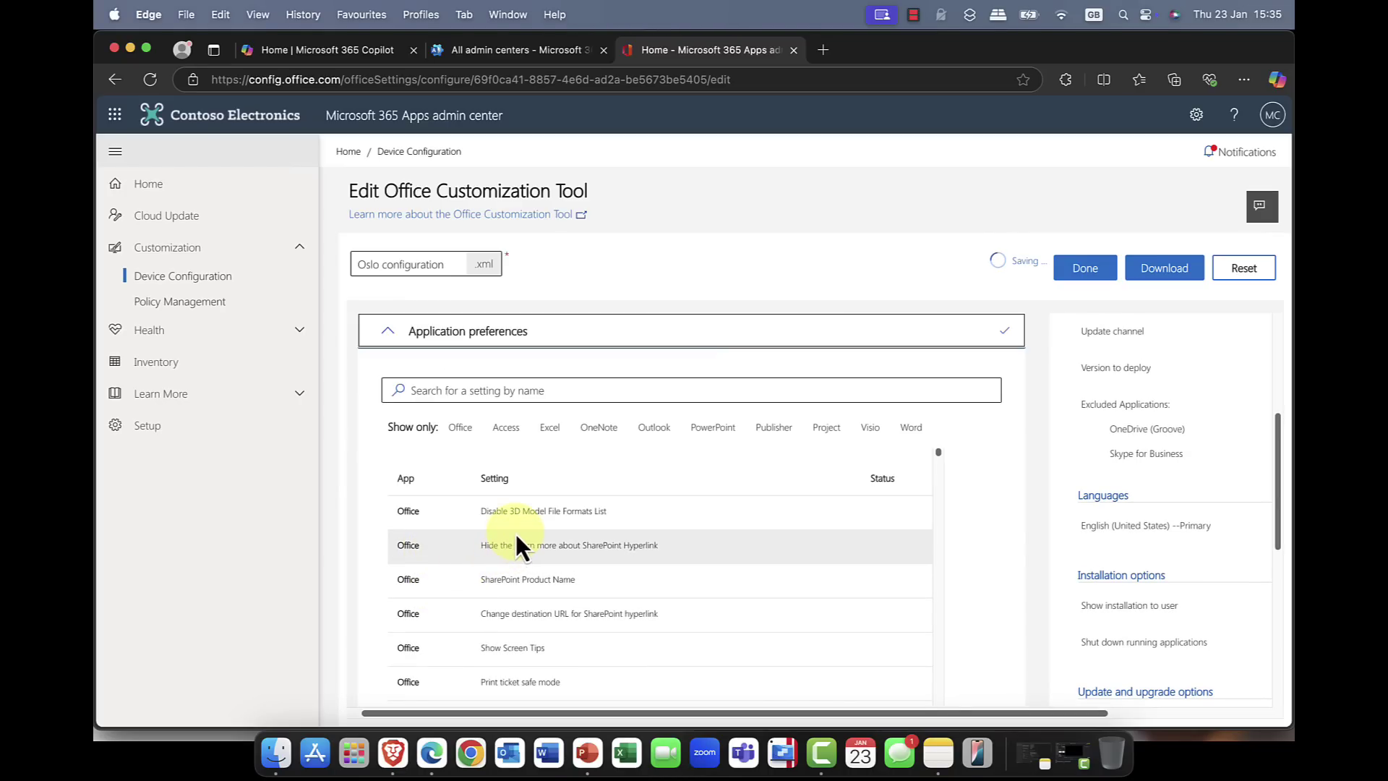
{"action": "scroll", "coordinate": [520, 503], "scroll_direction": "down", "scroll_amount": 2}
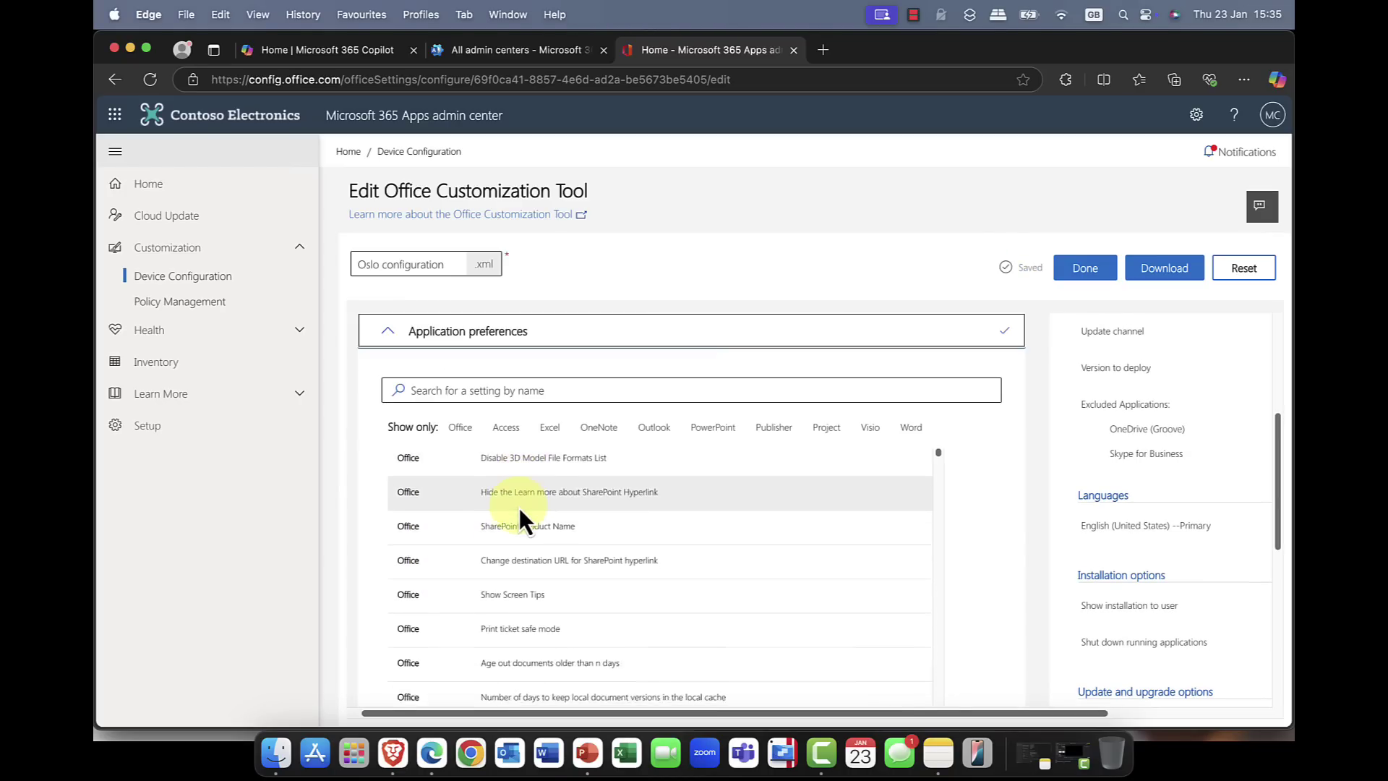
{"action": "scroll", "coordinate": [519, 508], "scroll_direction": "down", "scroll_amount": 5}
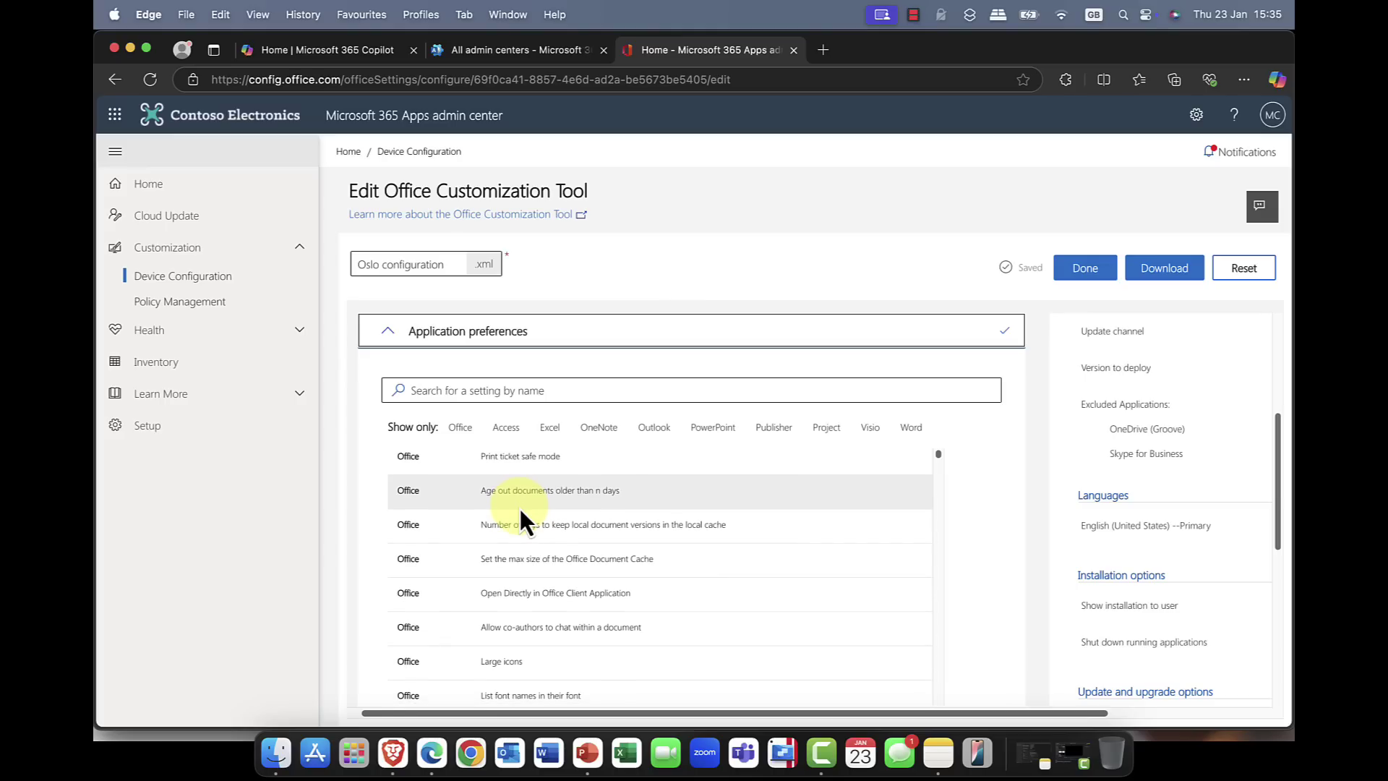
{"action": "scroll", "coordinate": [519, 509], "scroll_direction": "up", "scroll_amount": 6}
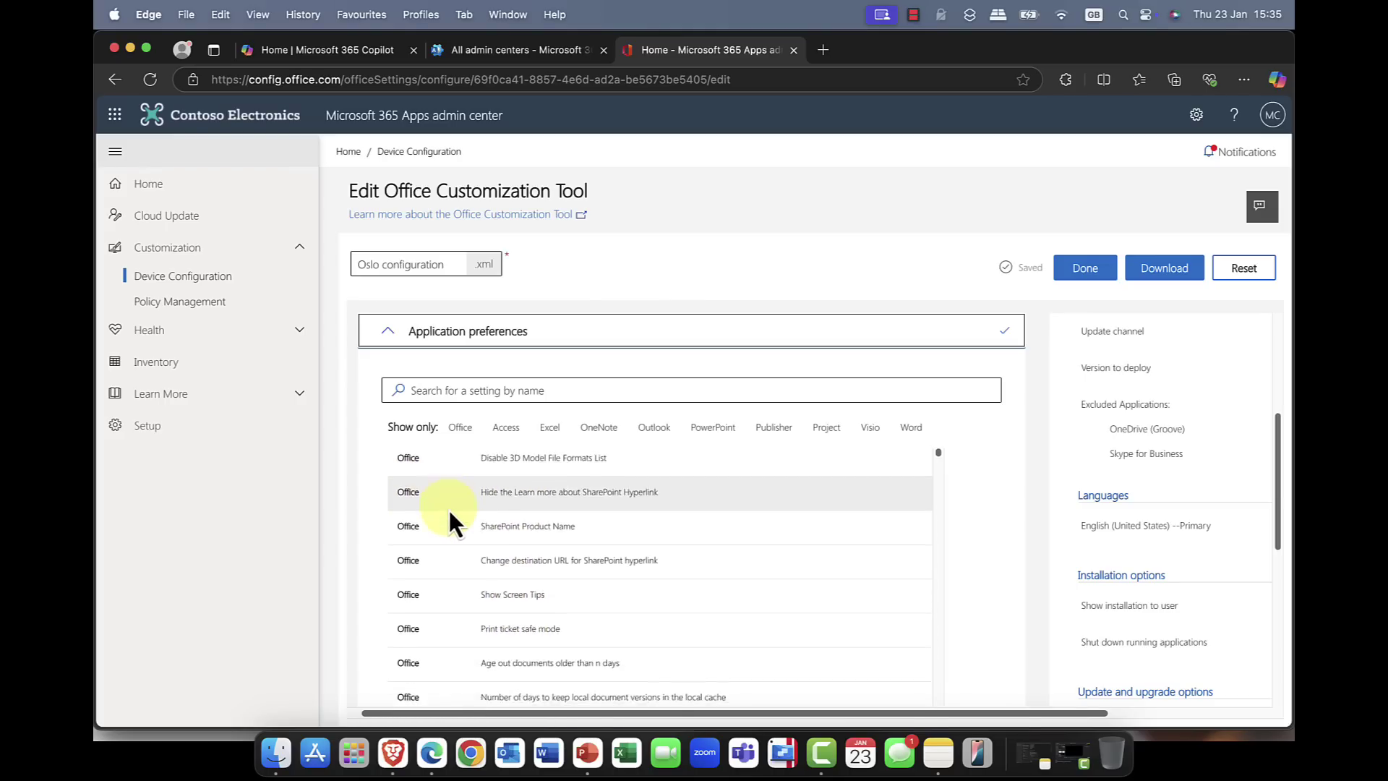
{"action": "scroll", "coordinate": [448, 508], "scroll_direction": "down", "scroll_amount": 8}
{"action": "scroll", "coordinate": [449, 508], "scroll_direction": "down", "scroll_amount": 15}
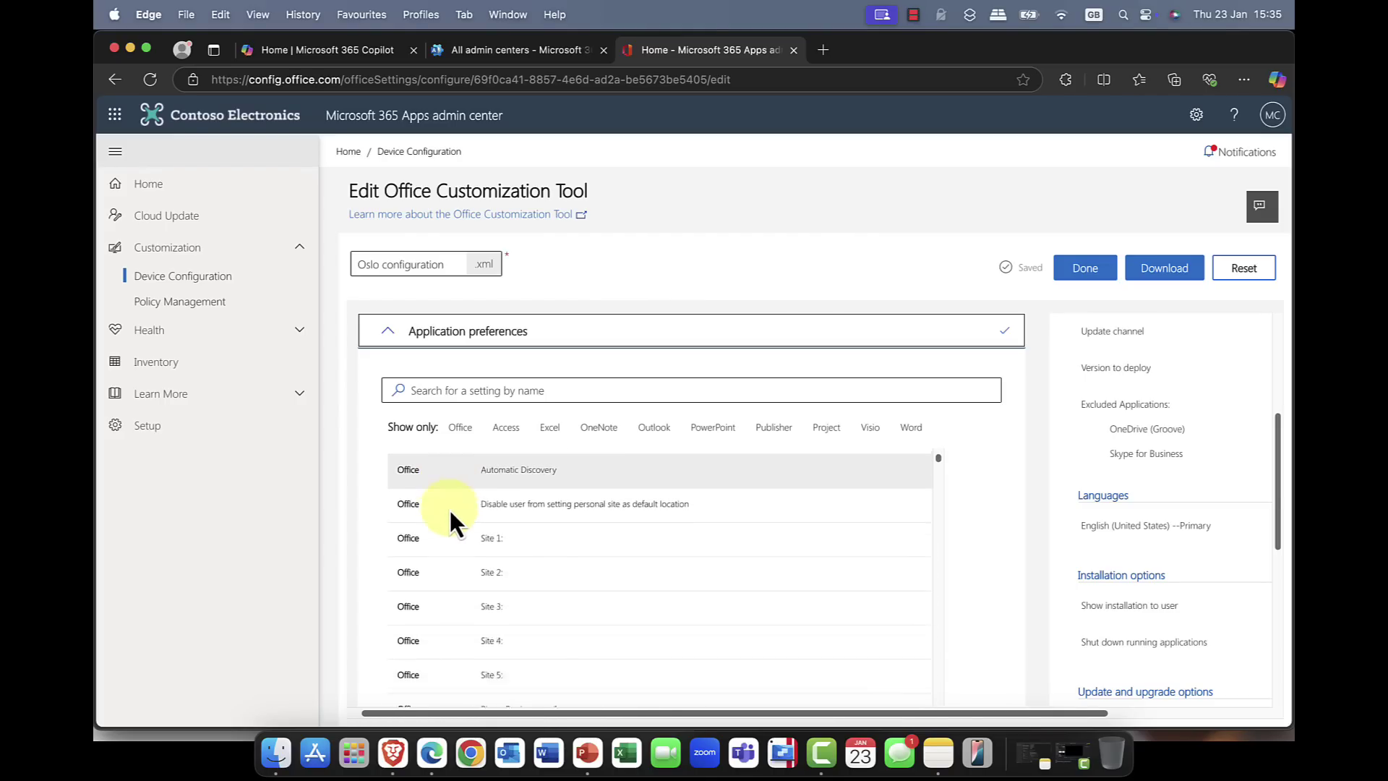
{"action": "scroll", "coordinate": [450, 507], "scroll_direction": "up", "scroll_amount": 20}
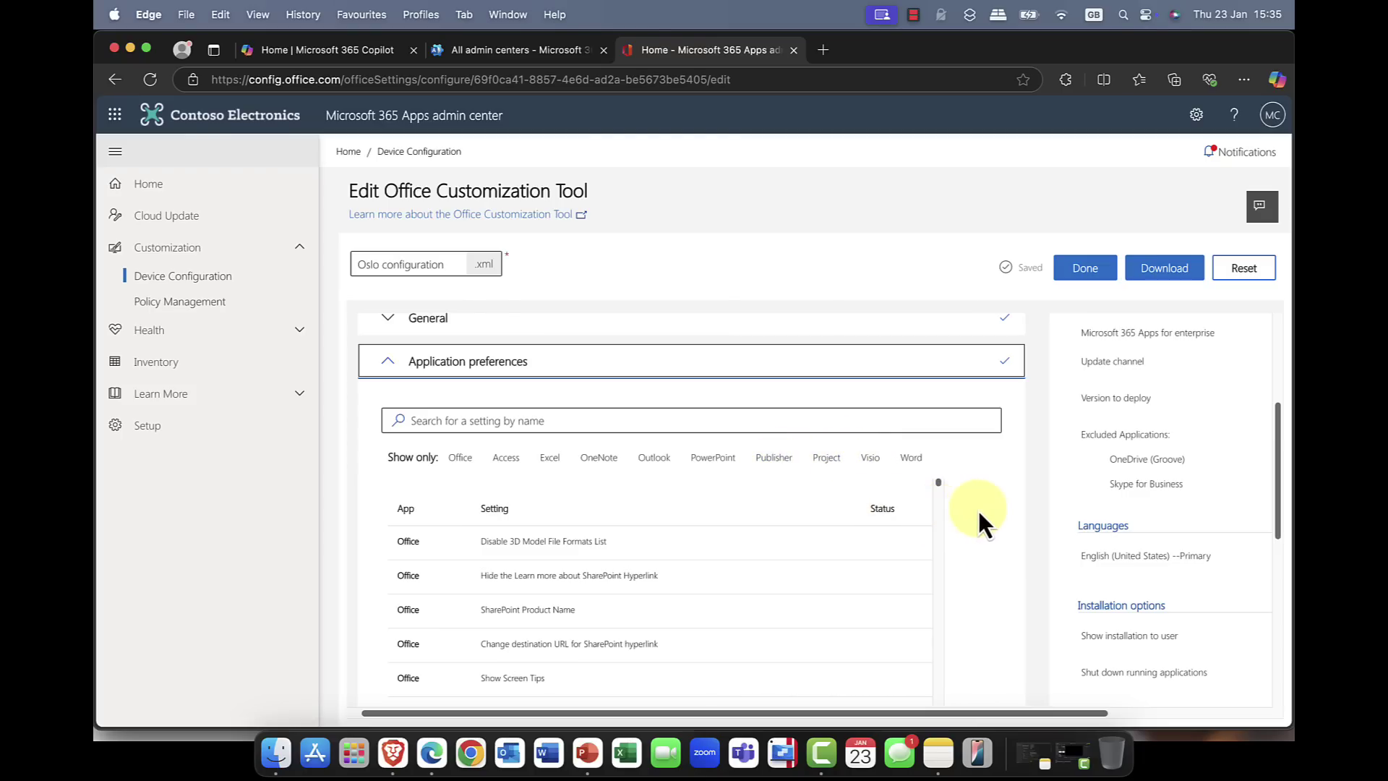
{"action": "scroll", "coordinate": [978, 509], "scroll_direction": "down", "scroll_amount": 10}
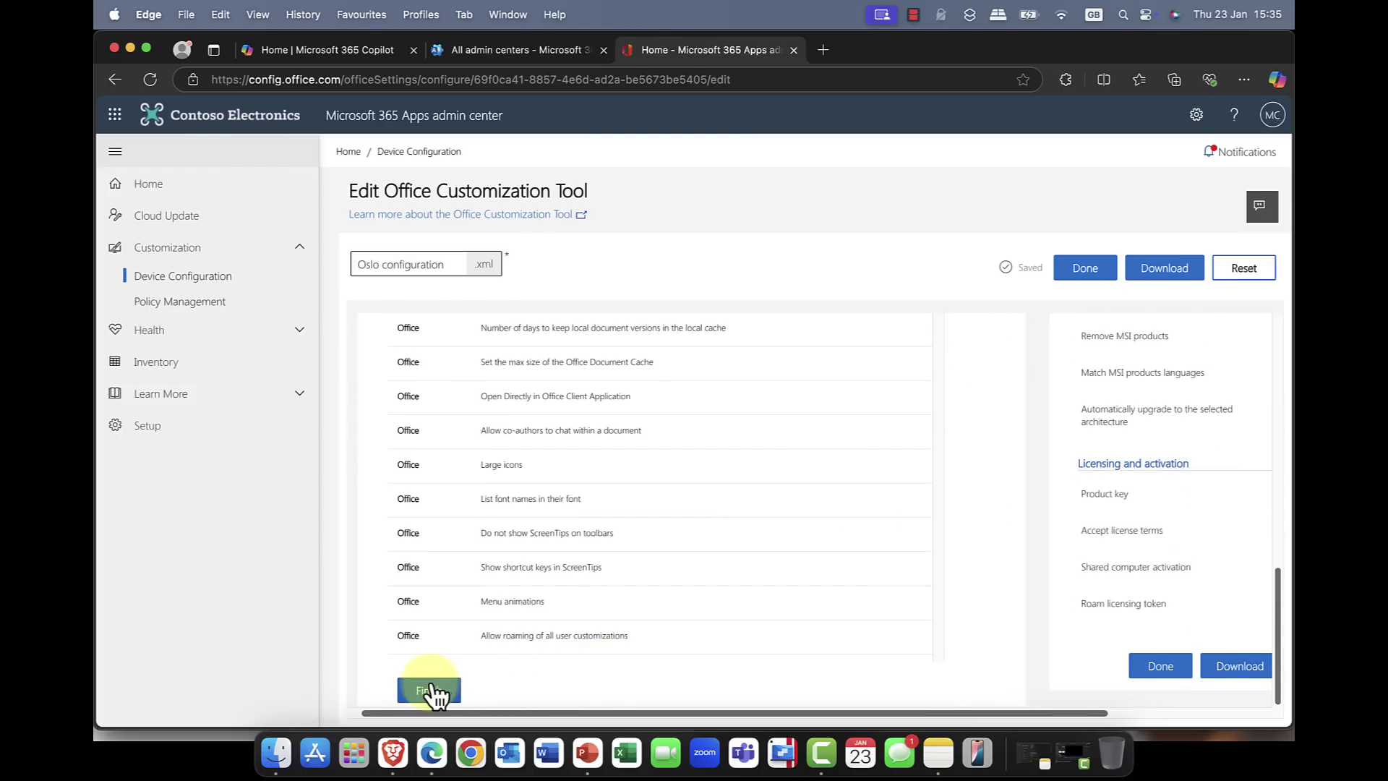
{"action": "left_click", "coordinate": [430, 691]}
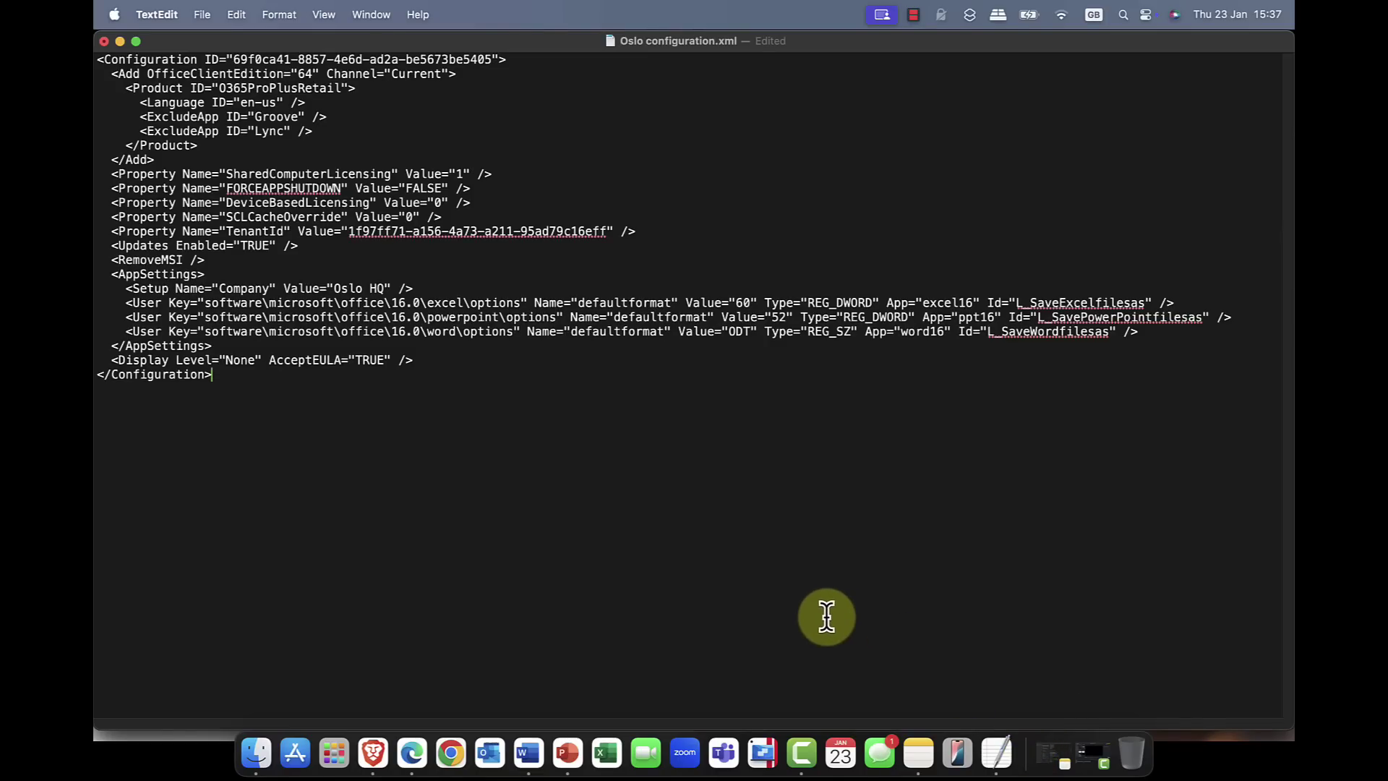
{"action": "left_click_drag", "start_coordinate": [98, 59], "coordinate": [603, 365]}
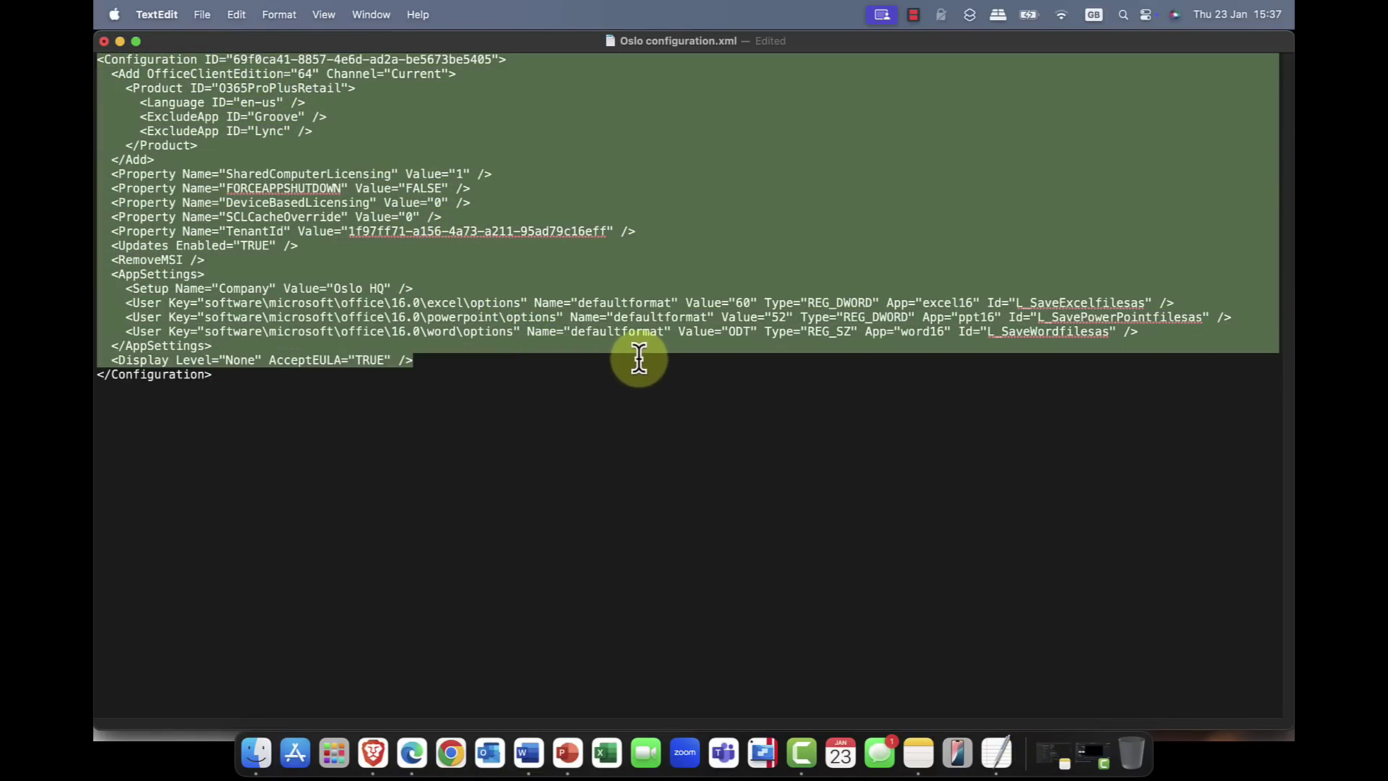
{"action": "left_click", "coordinate": [528, 166]}
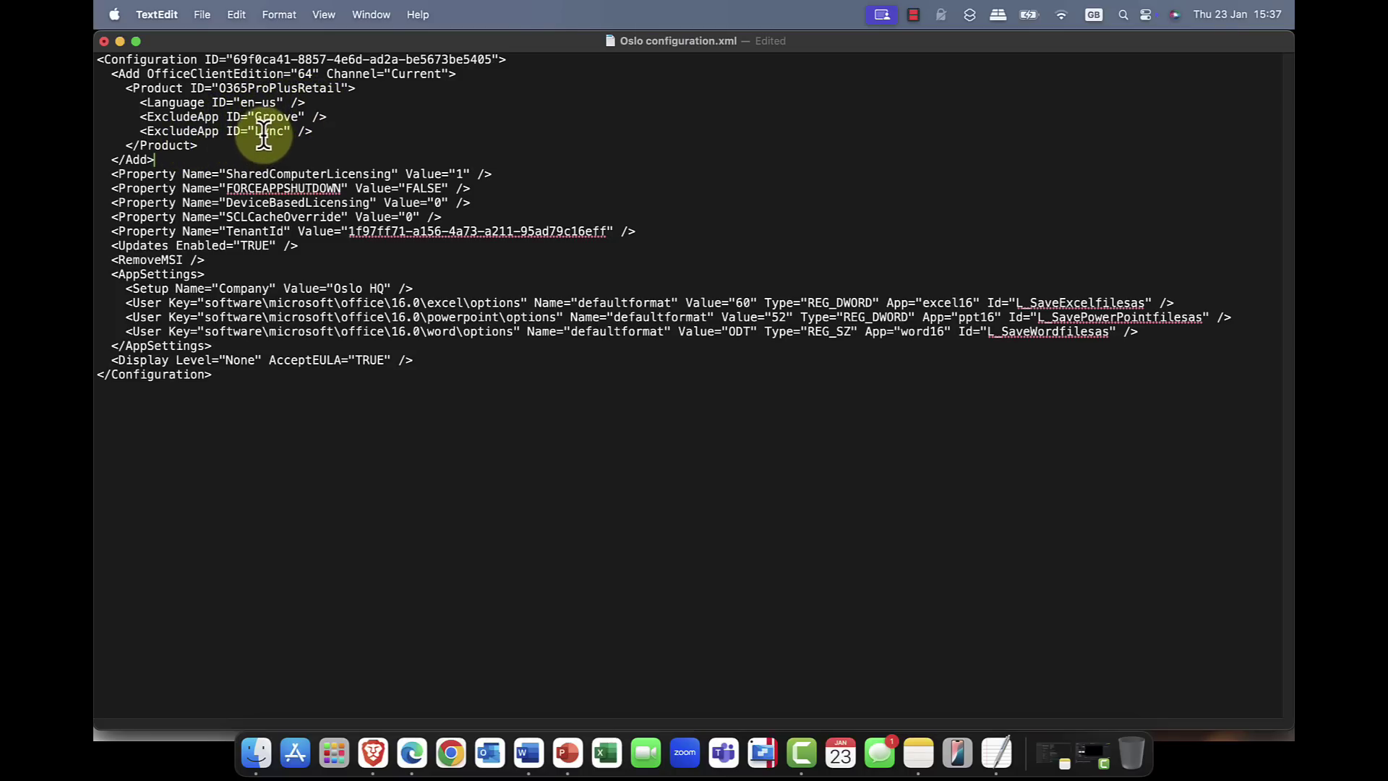
{"action": "left_click_drag", "start_coordinate": [312, 131], "coordinate": [138, 123]}
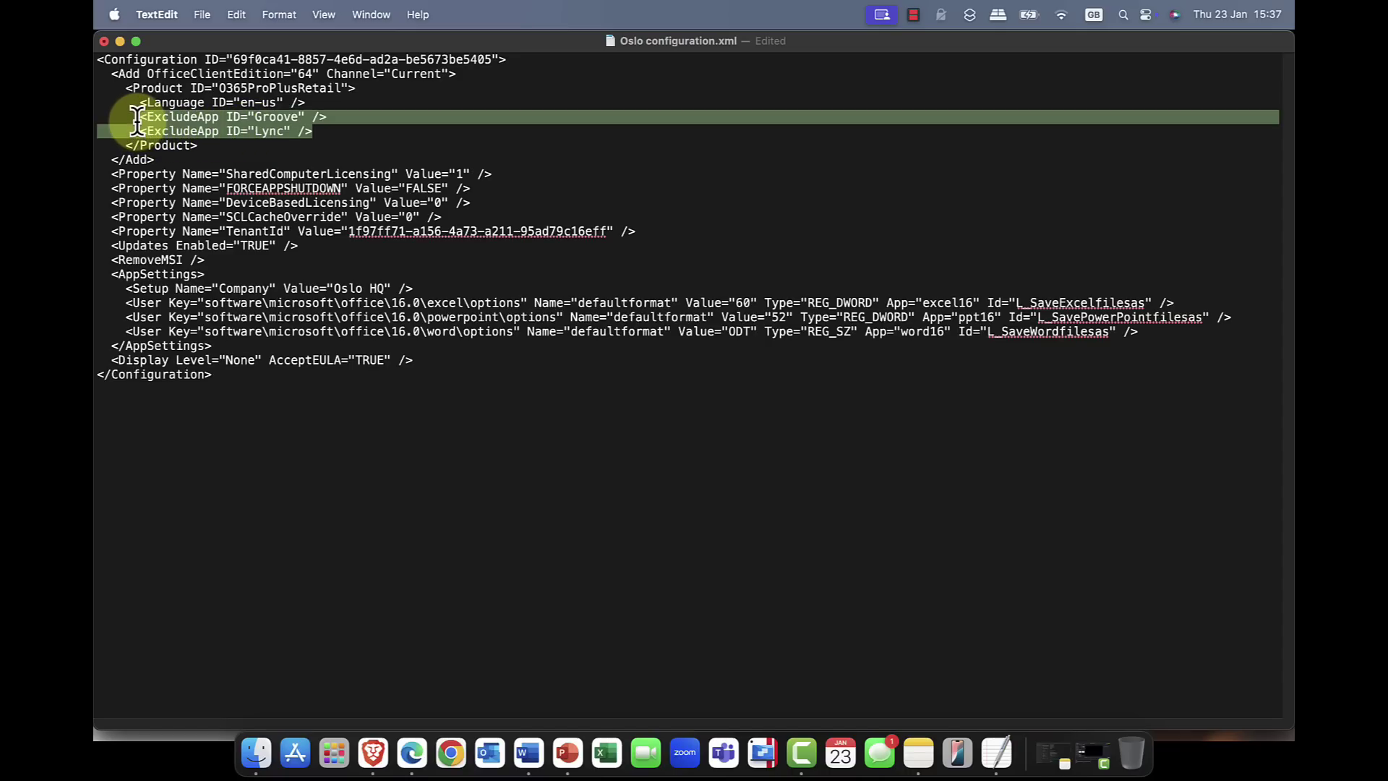
{"action": "left_click", "coordinate": [378, 135]}
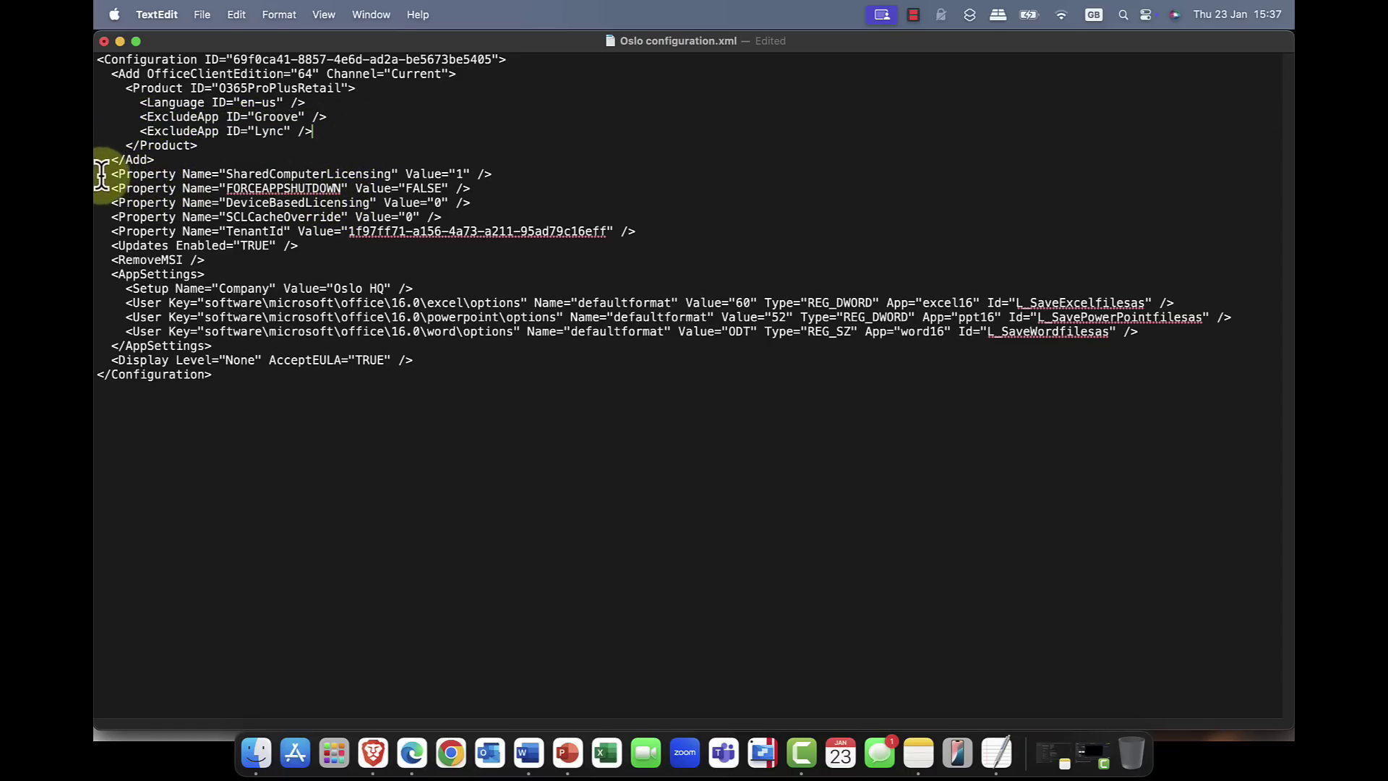
{"action": "left_click_drag", "start_coordinate": [111, 173], "coordinate": [488, 203]}
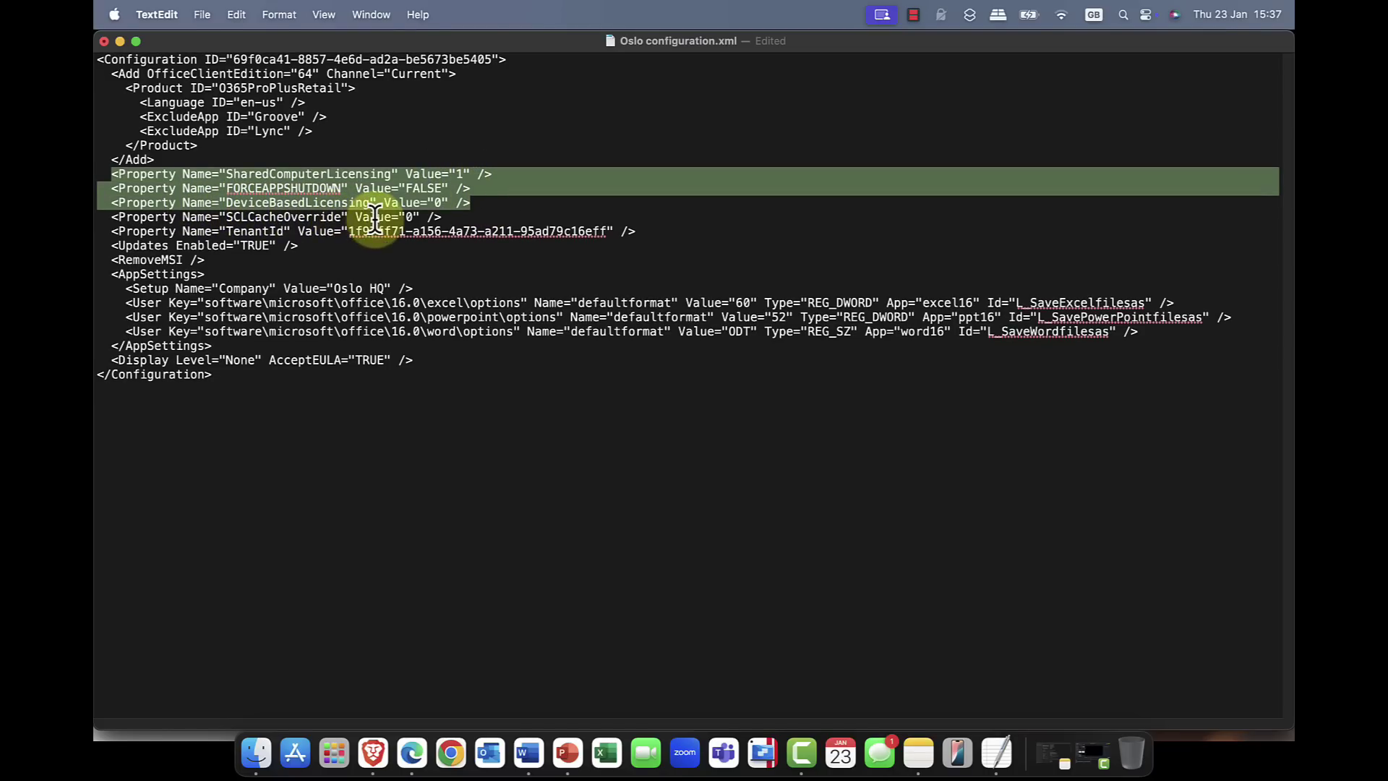
{"action": "left_click", "coordinate": [502, 207]}
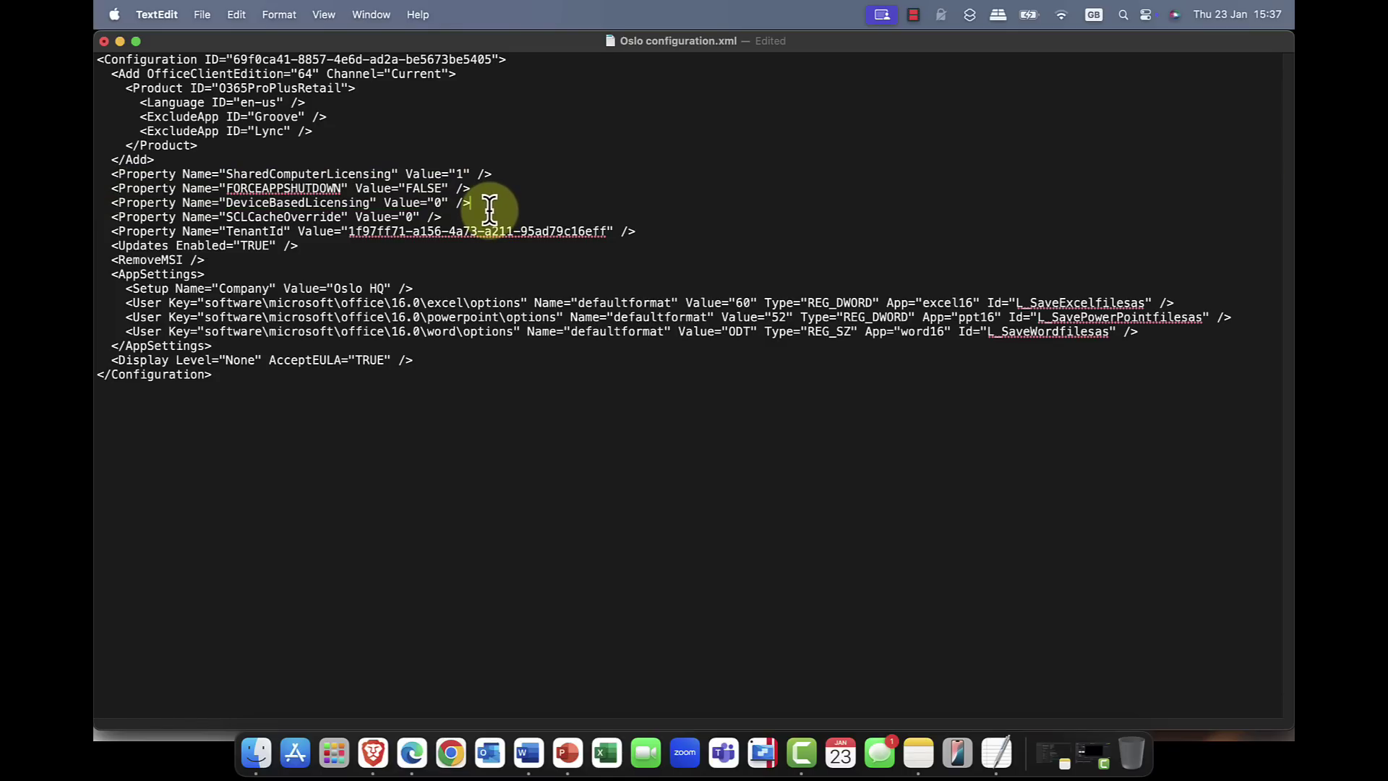